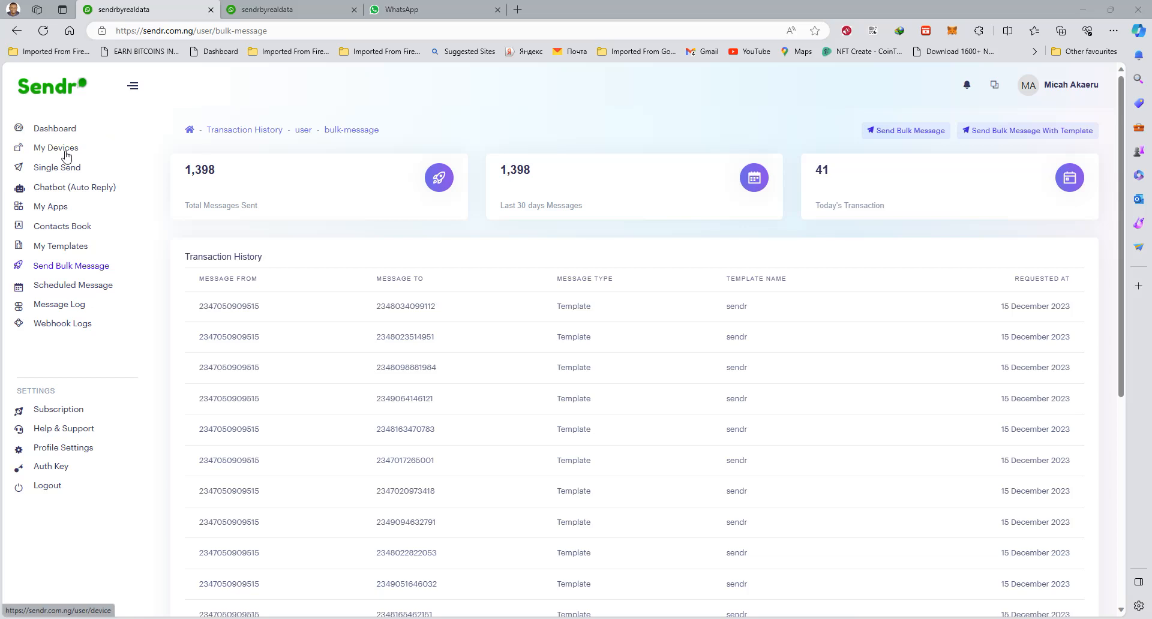
Open the list of connected devices and look over the options available for the MTN device
click(67, 156)
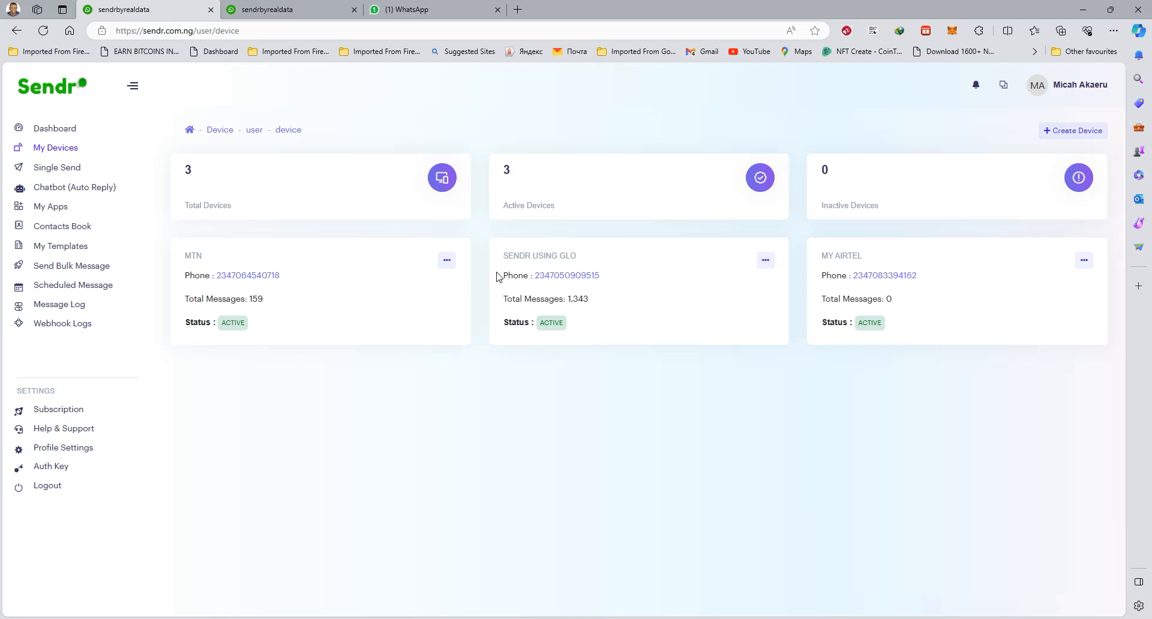
click(447, 260)
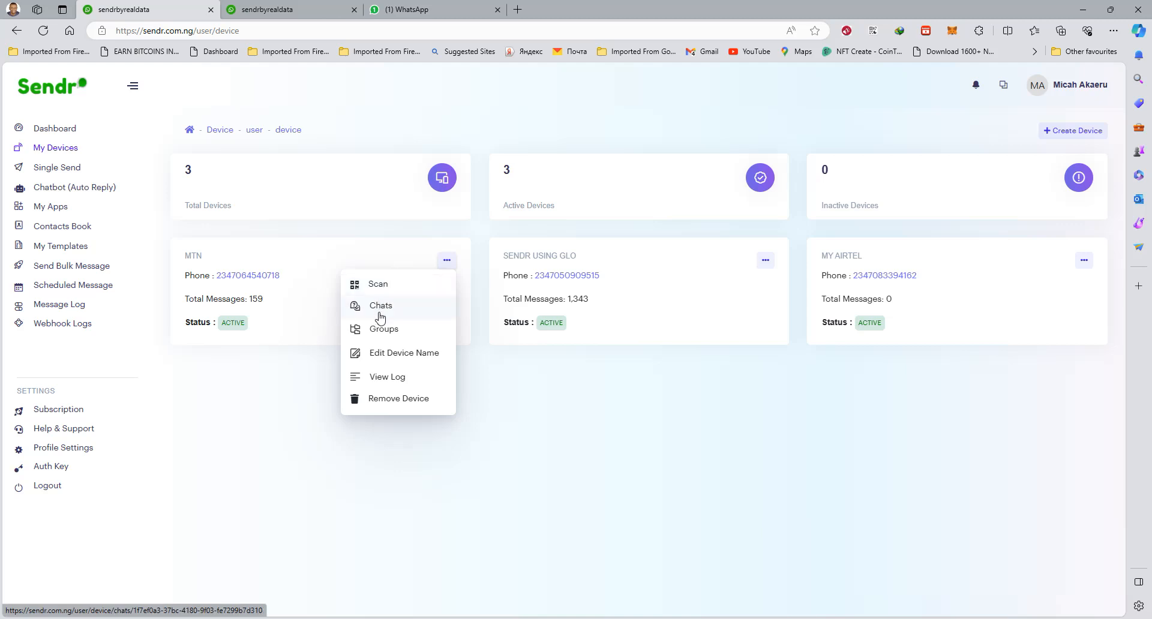
click(299, 445)
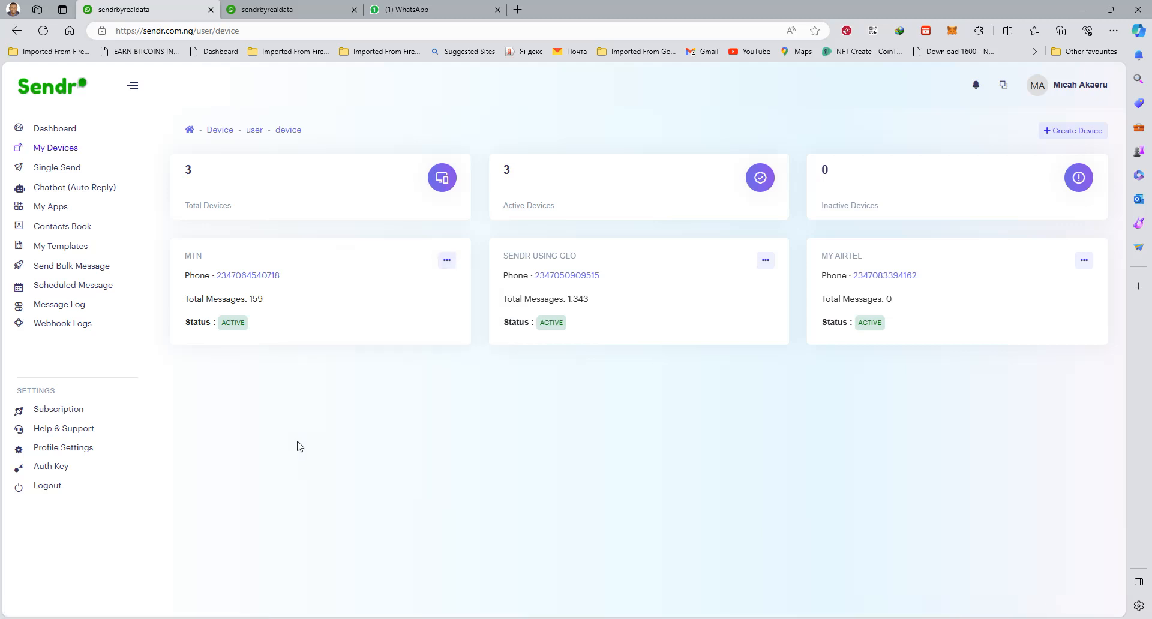
Set up a bulk message with the "sendr" template and the "sendr using glo" device
click(68, 266)
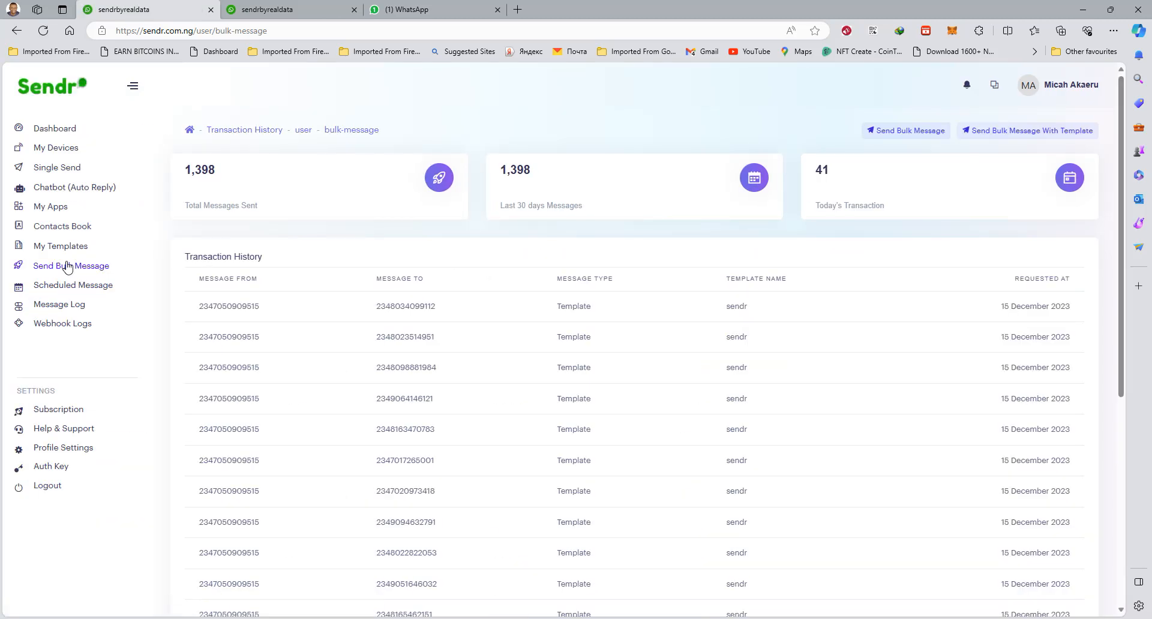
click(1027, 134)
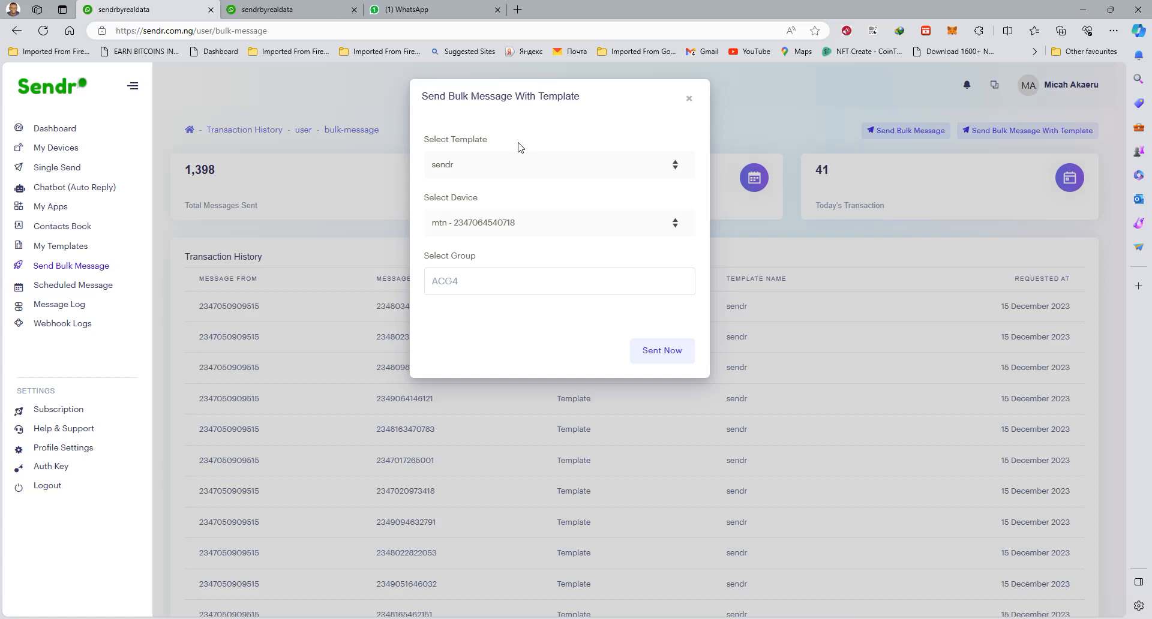
click(478, 170)
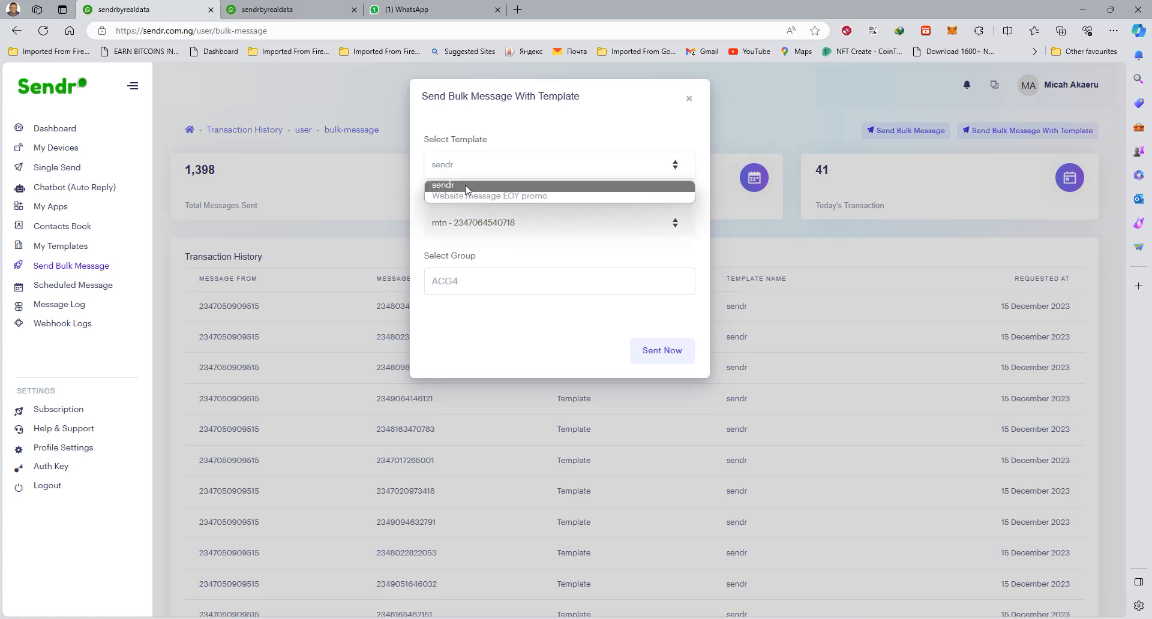
click(466, 188)
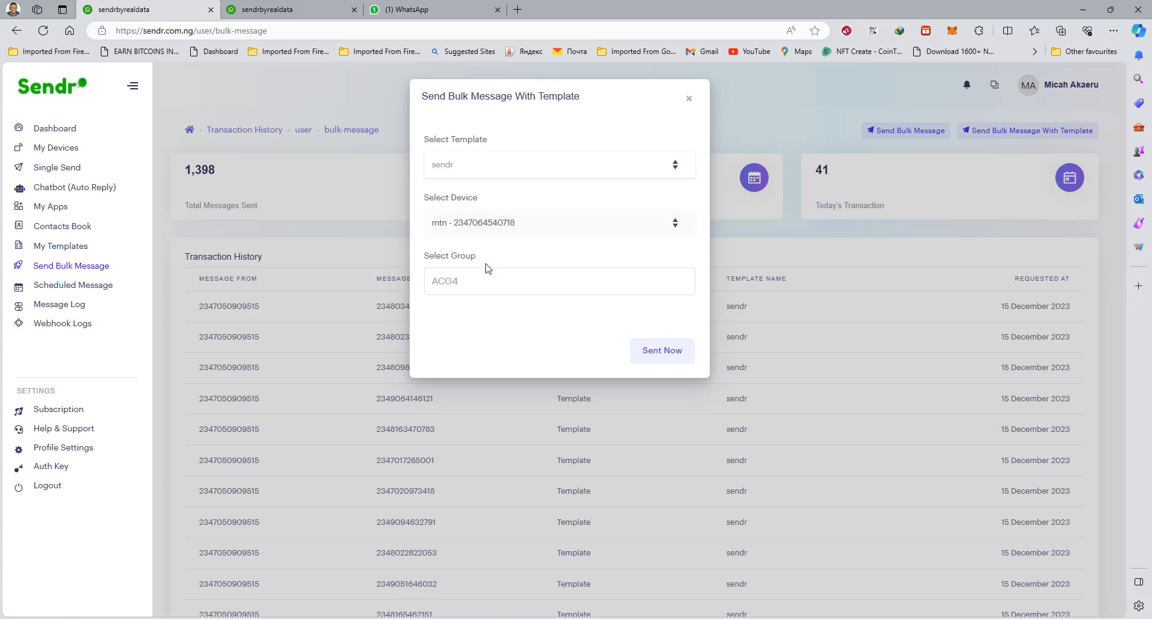
click(548, 228)
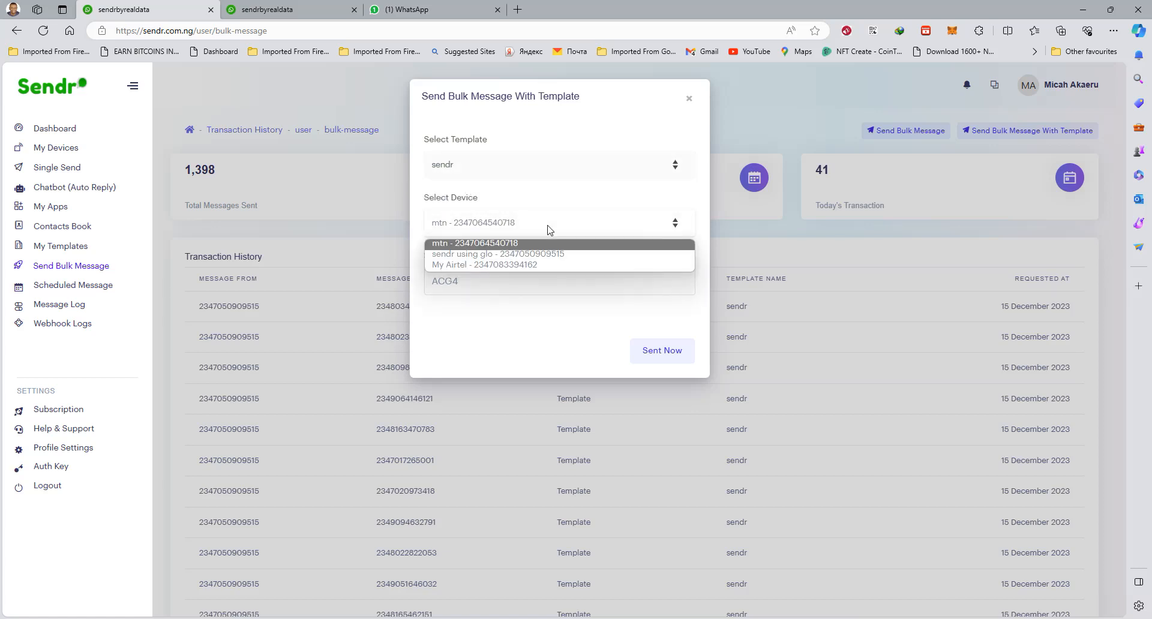
click(491, 254)
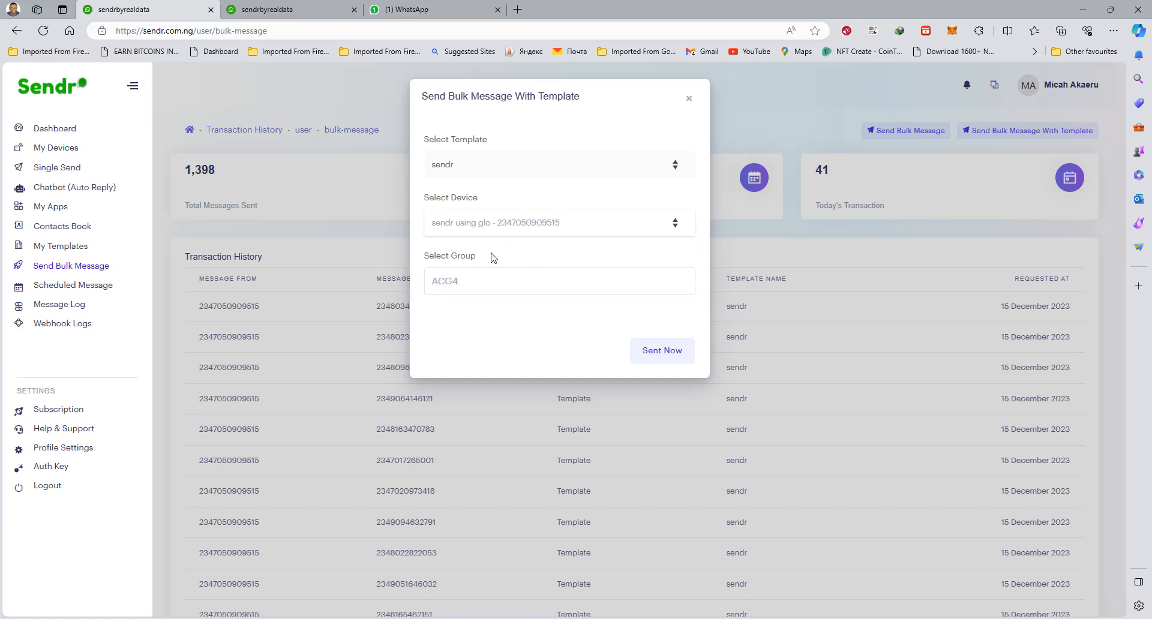
Look through the contact groups offered for the bulk message and close the form without sending
click(492, 286)
scroll(467, 374, down, 1)
scroll(454, 387, up, 1)
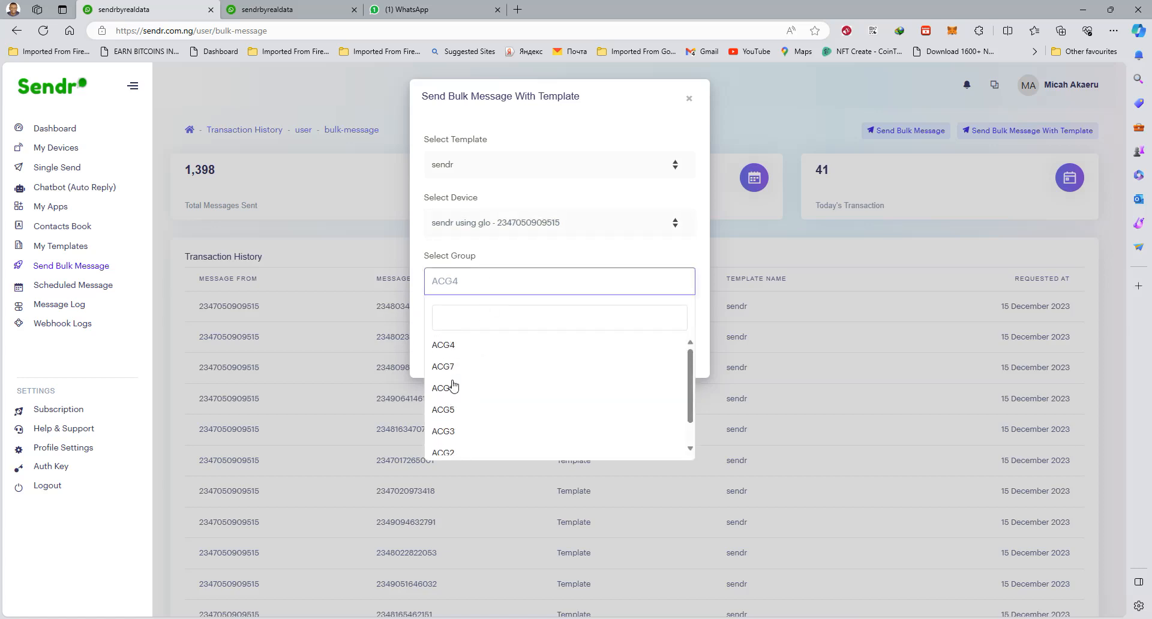
scroll(454, 420, down, 1)
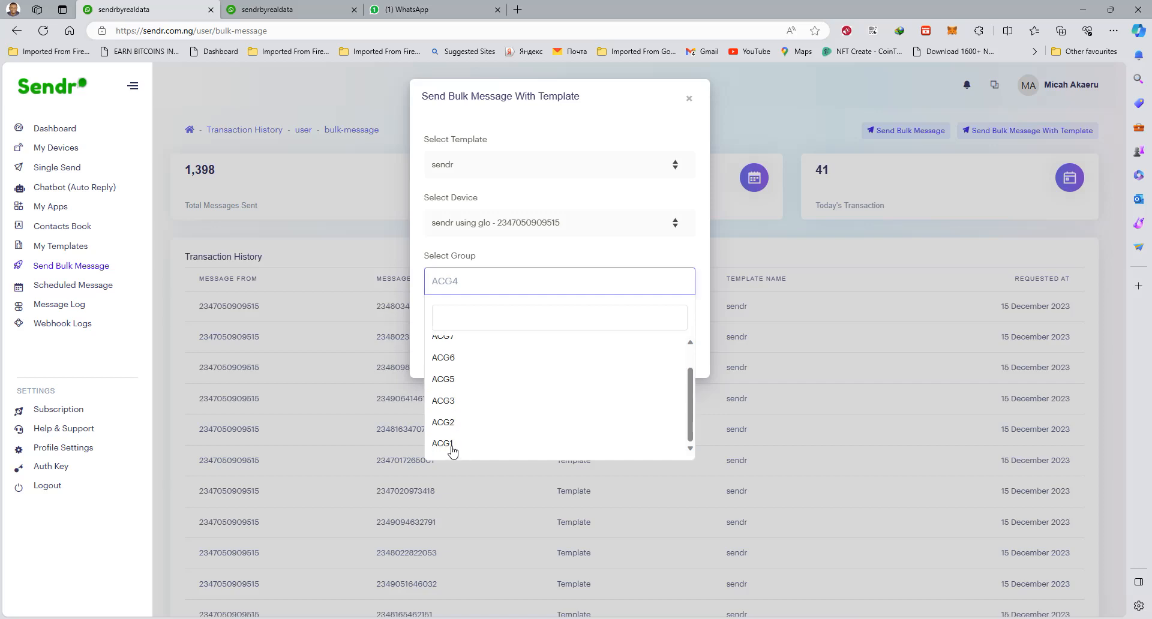
scroll(447, 441, up, 2)
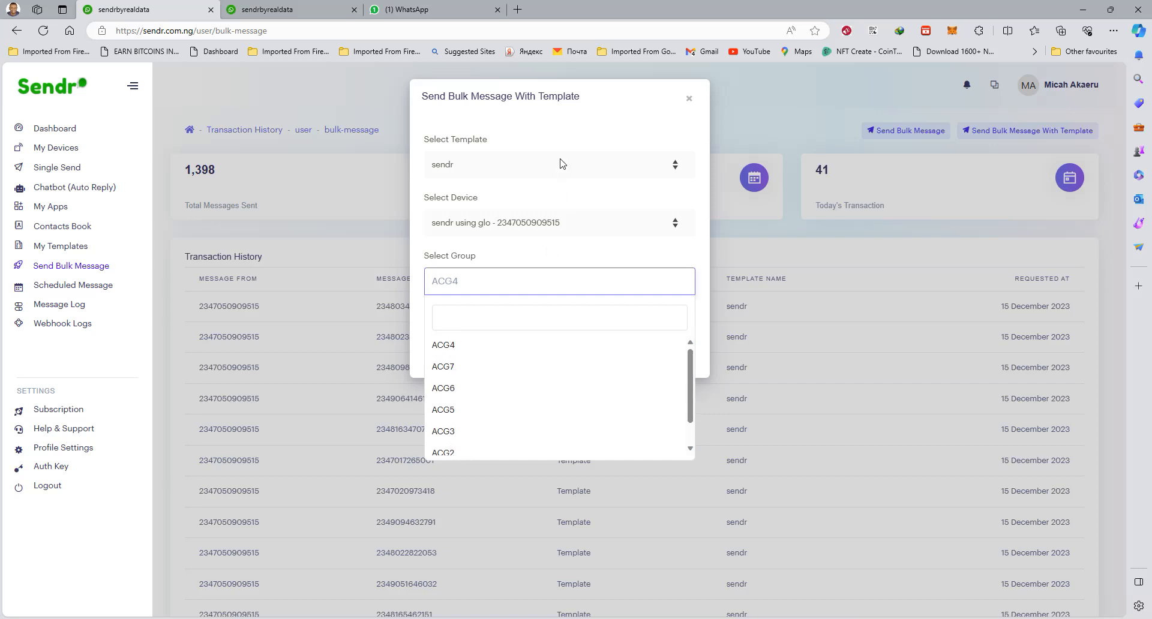
click(417, 334)
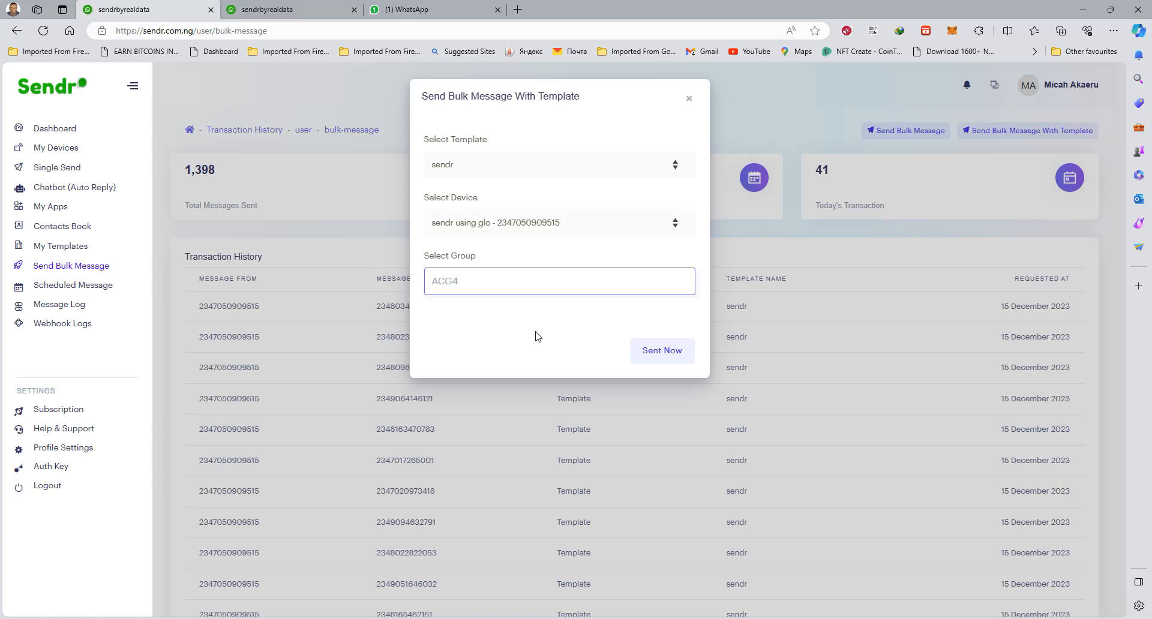
click(690, 101)
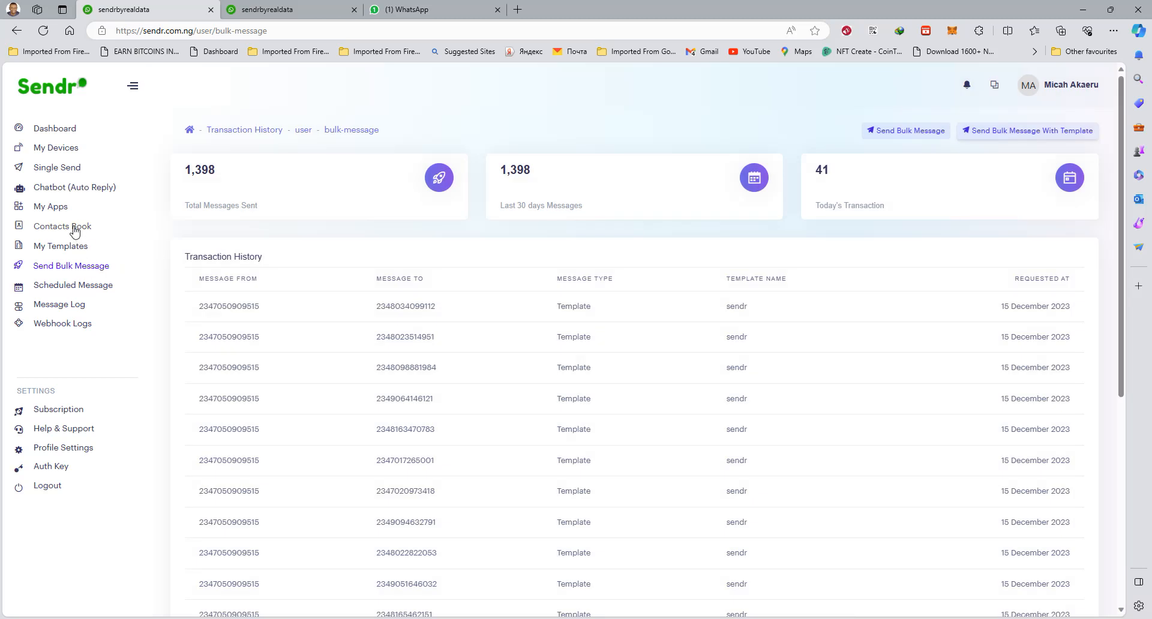
Browse the contacts book and check the actions available for the first contact
click(74, 232)
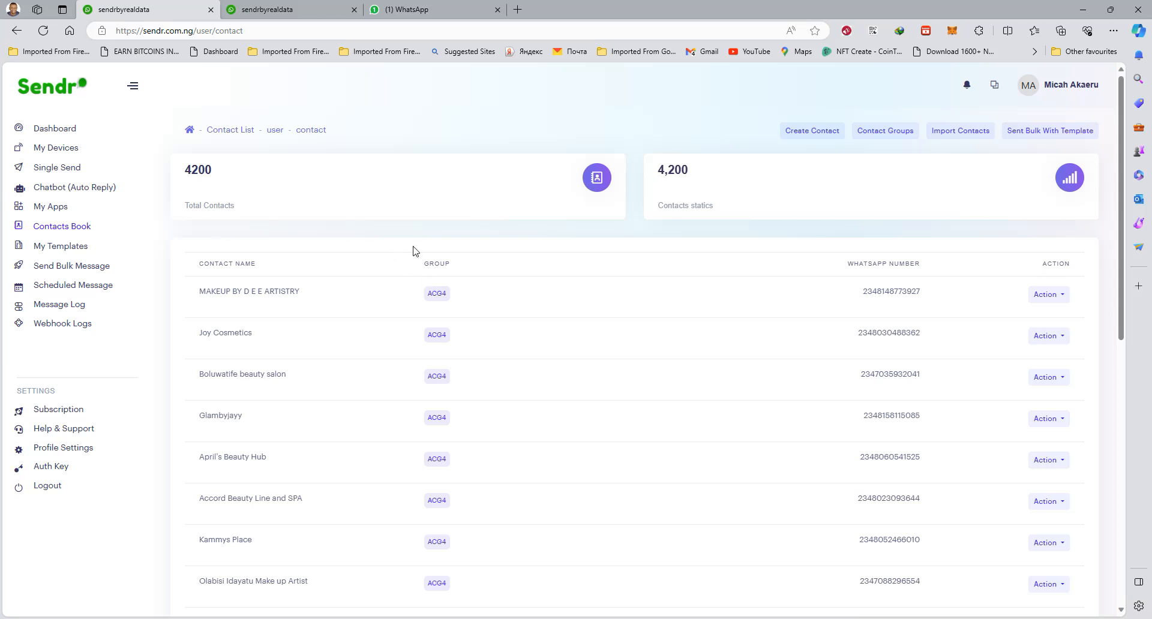
scroll(453, 315, down, 3)
scroll(474, 321, up, 3)
scroll(452, 280, down, 9)
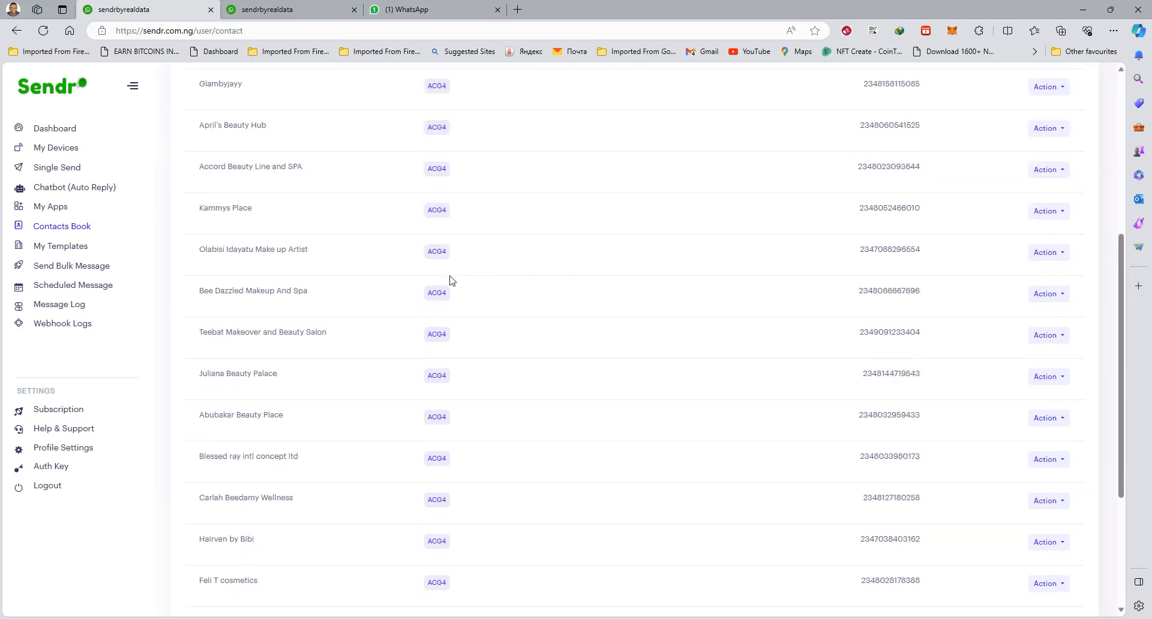
scroll(451, 280, up, 9)
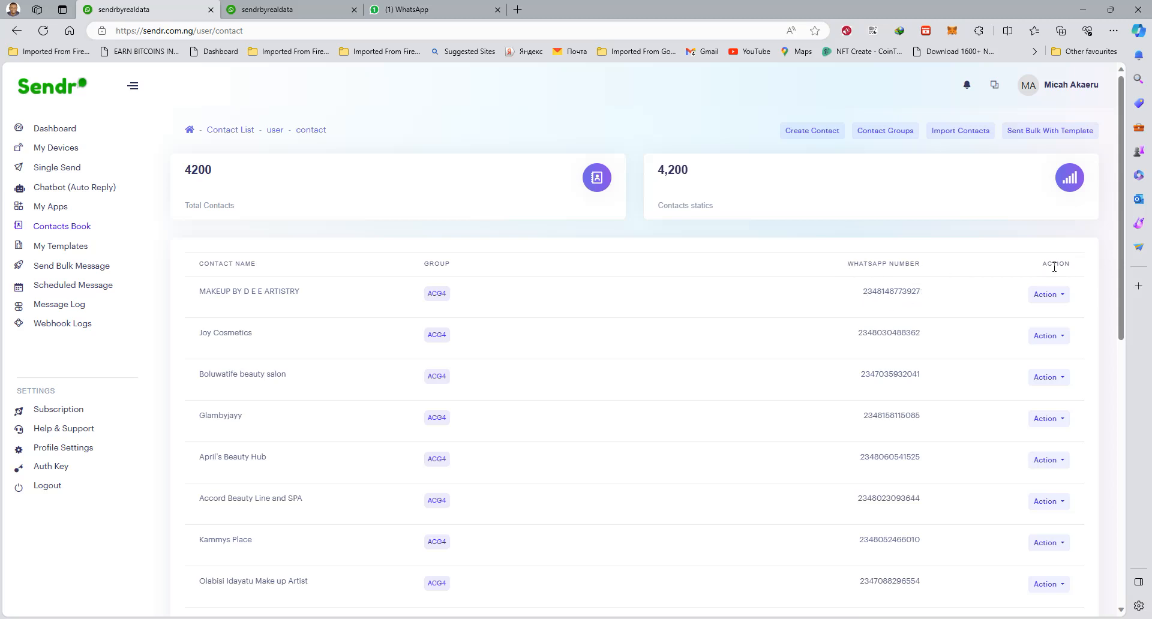
click(1071, 296)
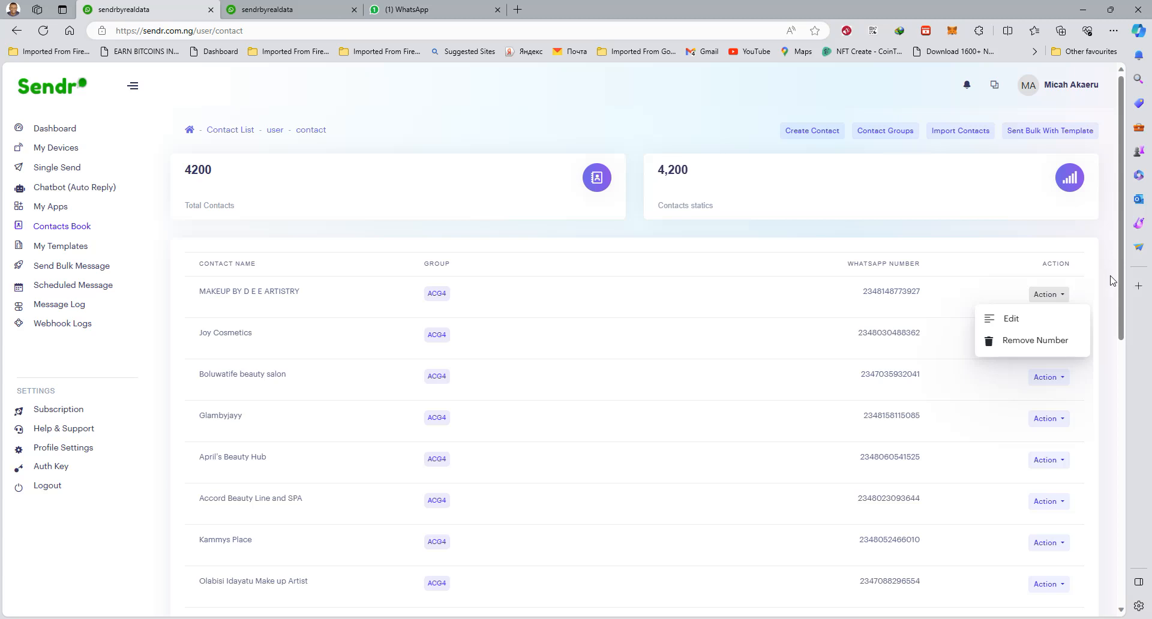
click(1109, 303)
Go to page 210 of the contact list and examine the group assigned to its contacts
scroll(1108, 305, down, 9)
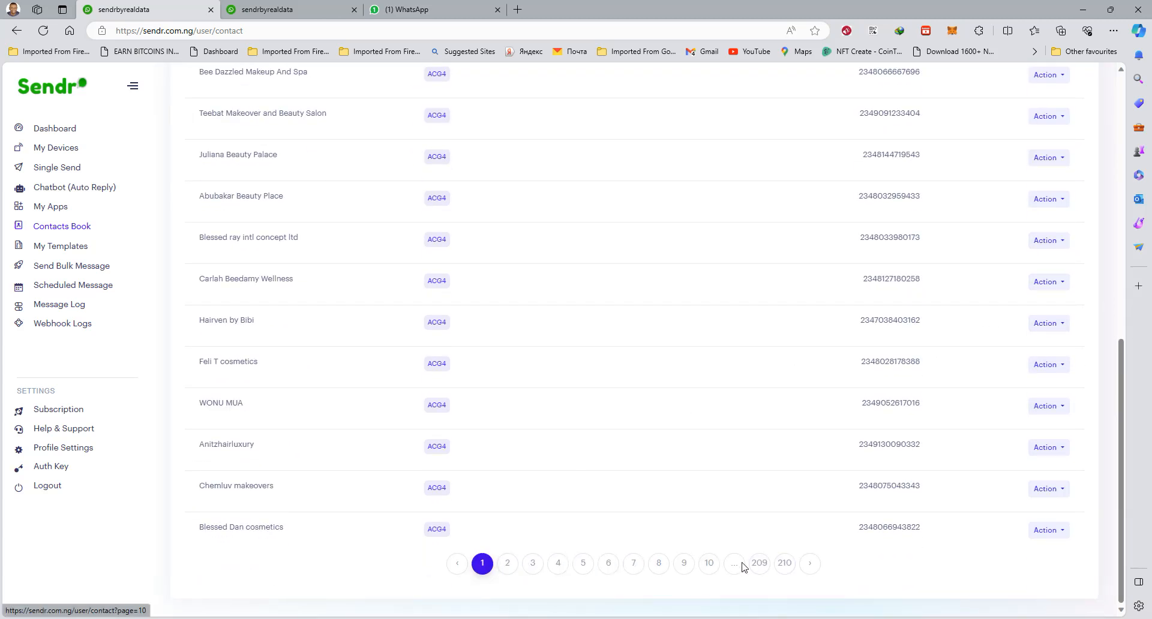
click(785, 564)
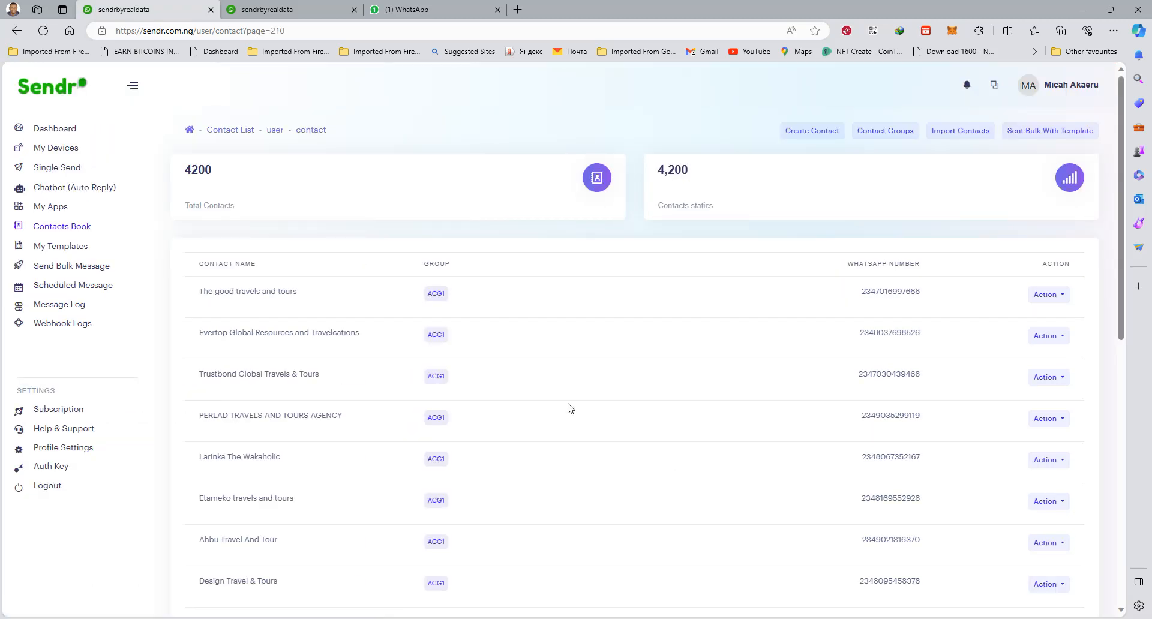
scroll(570, 405, down, 5)
scroll(572, 398, up, 5)
drag(422, 262, 452, 263)
click(579, 116)
Review the contact totals per group and the group choices offered when sending a bulk message with a template
click(882, 133)
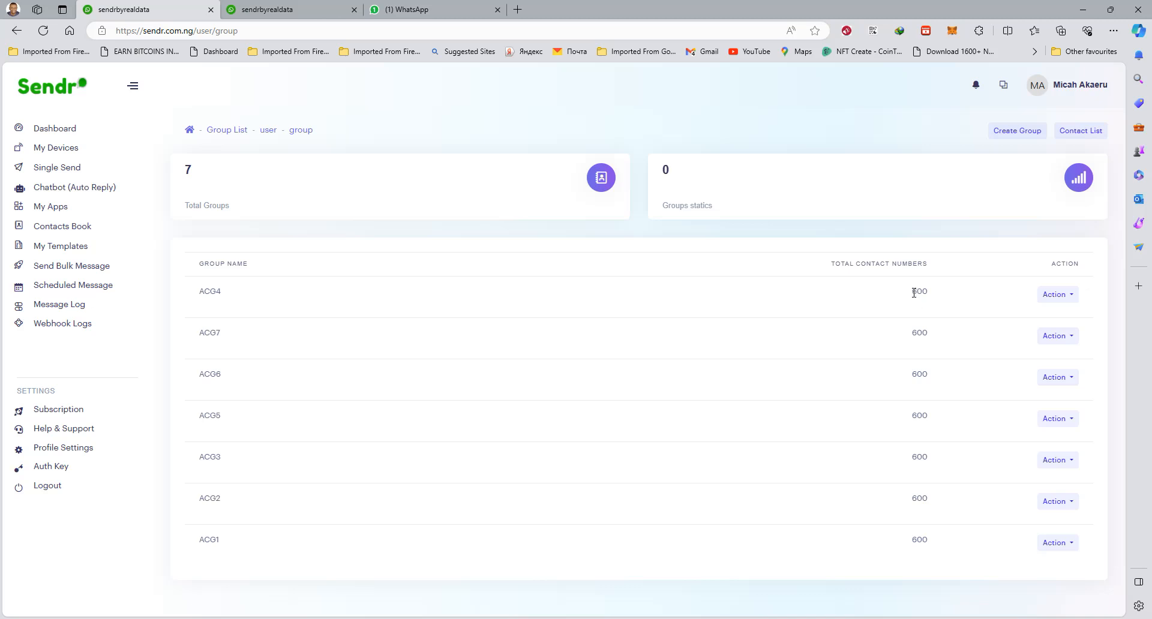
drag(913, 291, 935, 291)
click(81, 272)
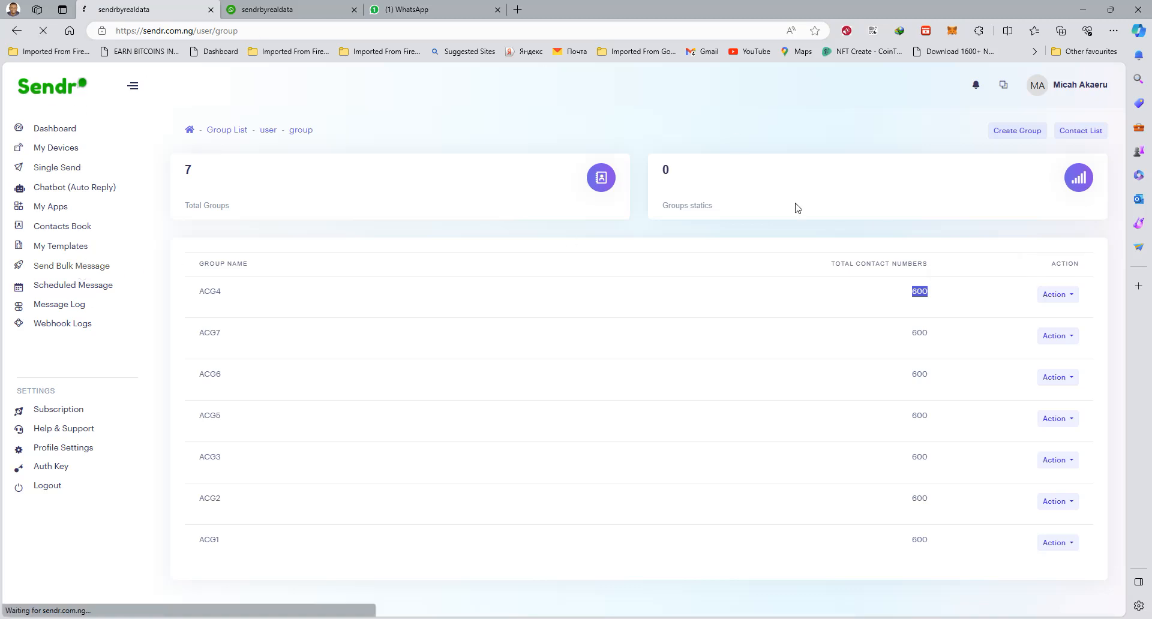
click(1055, 129)
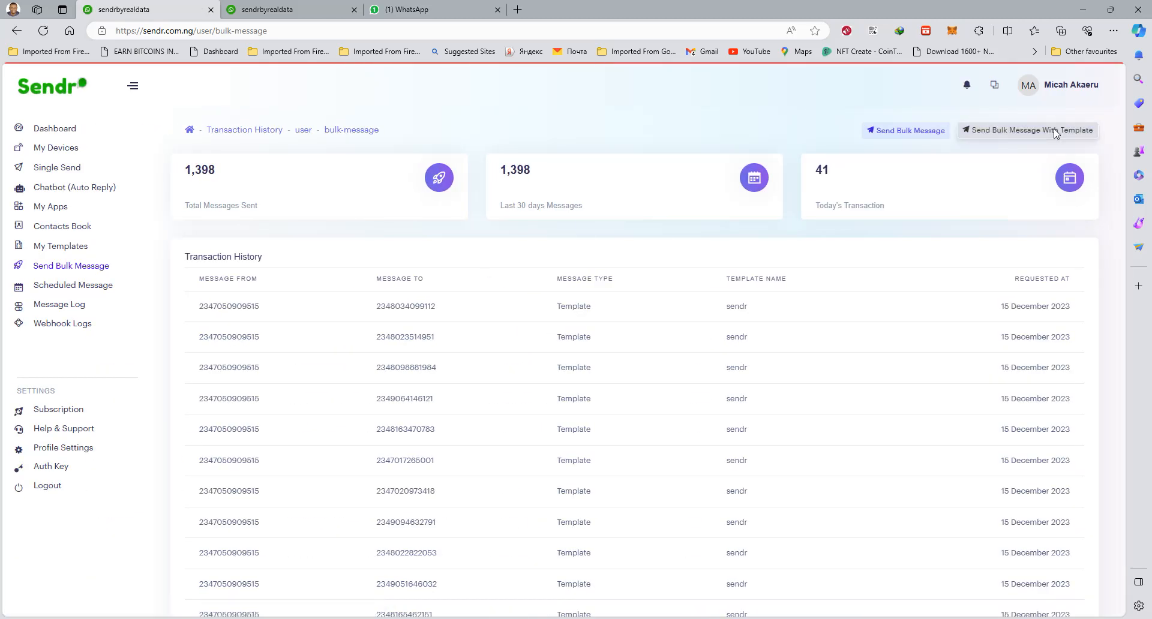
click(518, 284)
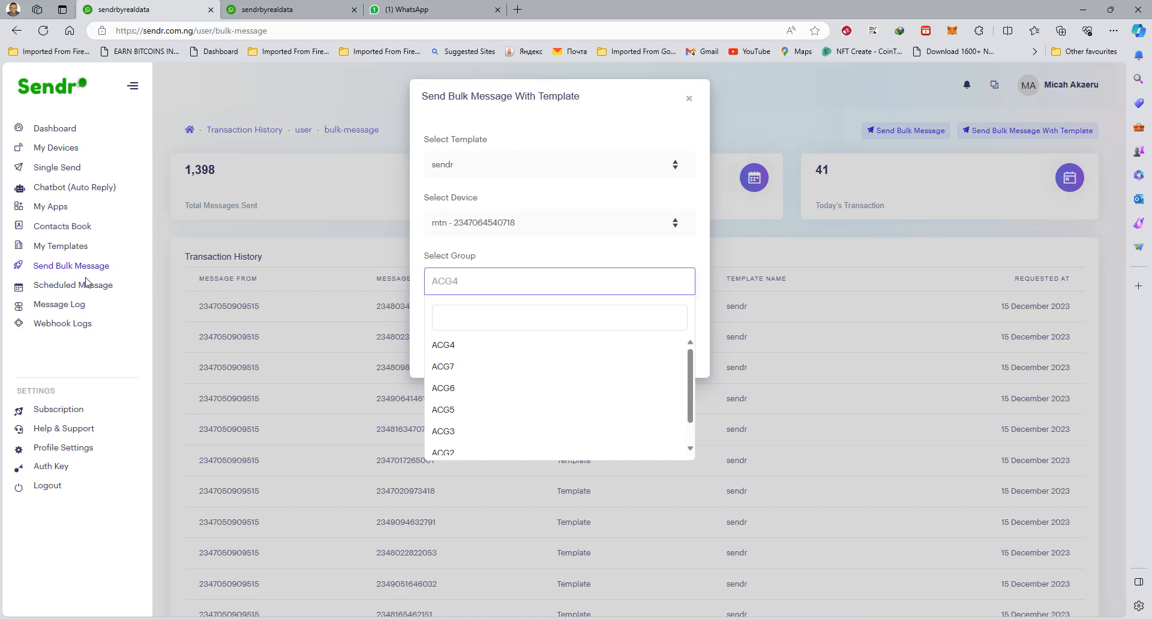
Open the contact groups list from the contacts book and check how the existing groups are named
click(54, 250)
click(53, 249)
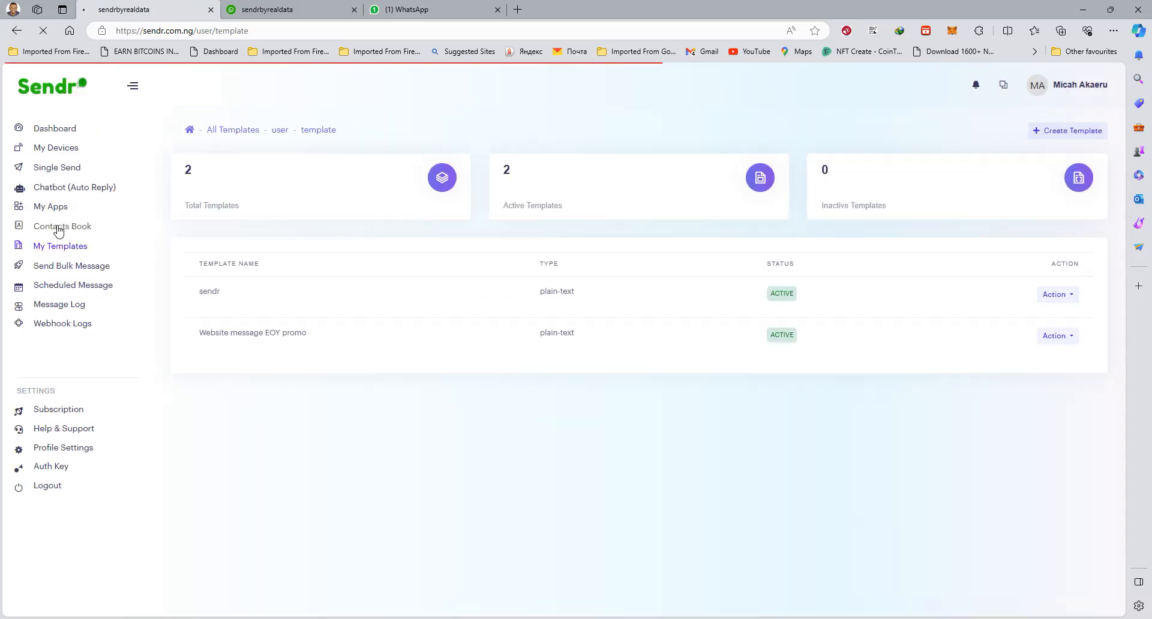
click(59, 230)
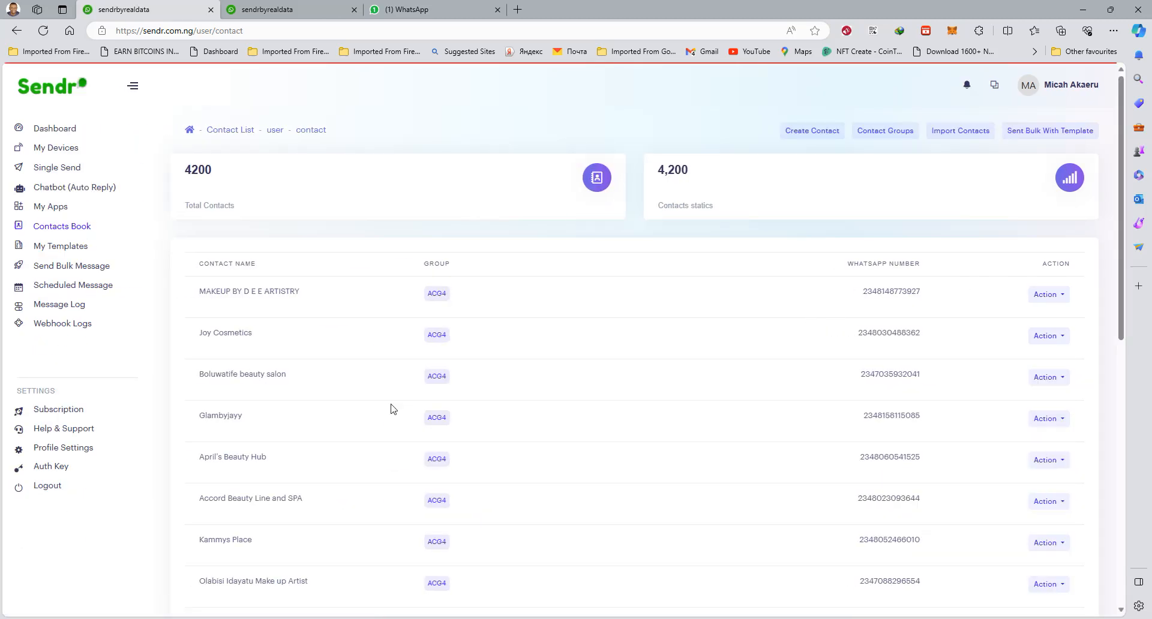
click(892, 133)
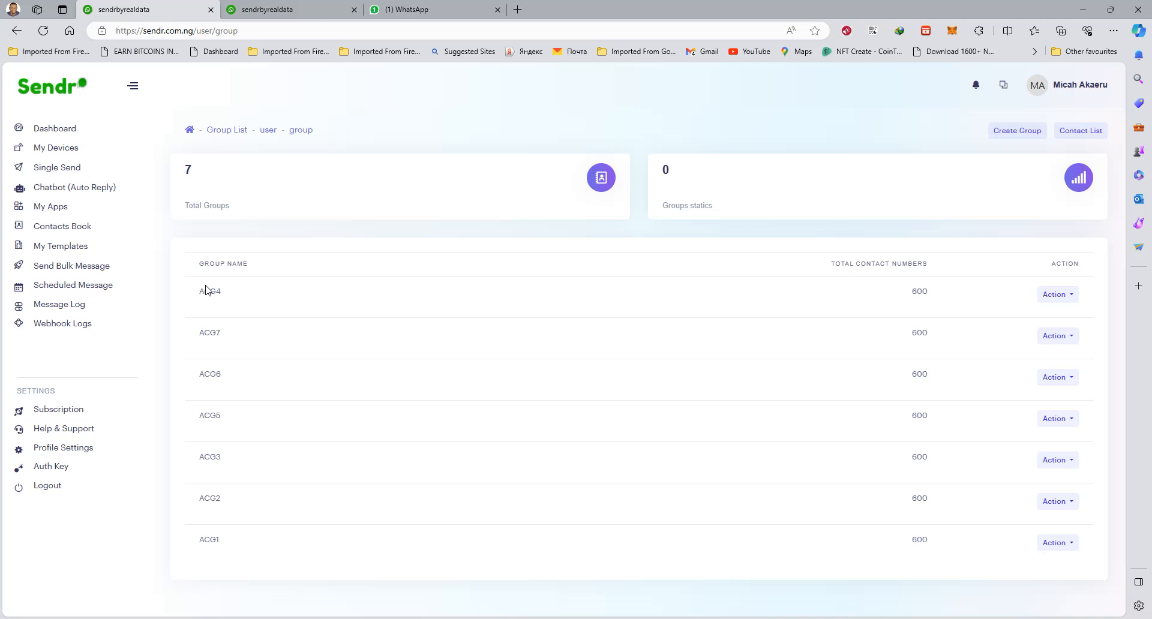
drag(223, 539, 227, 508)
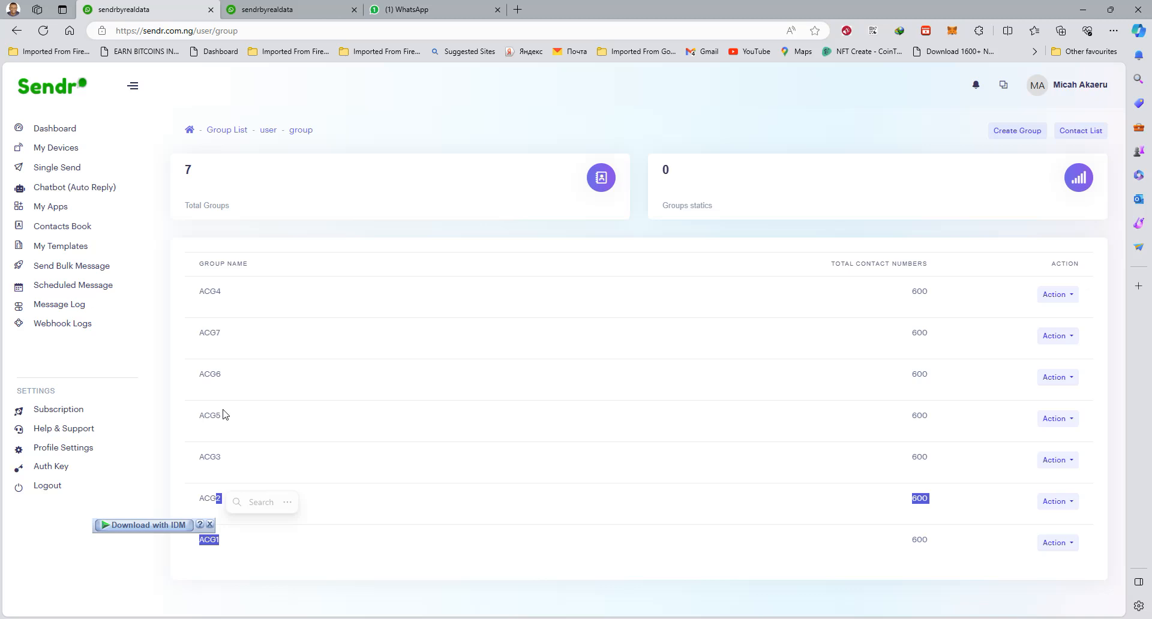
click(101, 575)
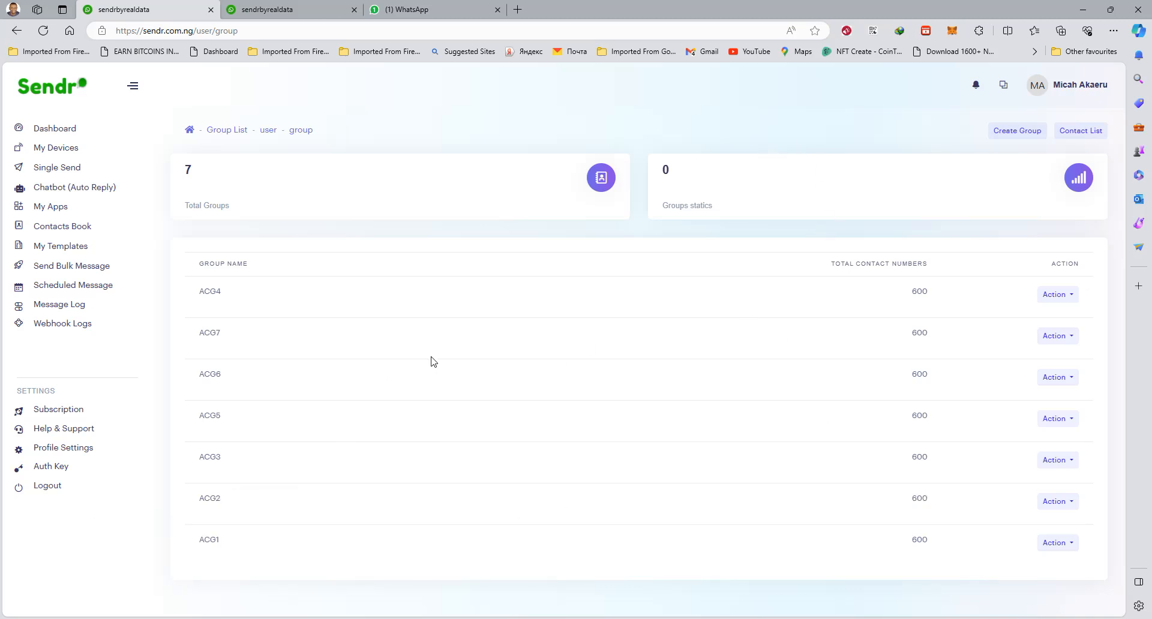
Create a contact group named ACG8 and return to the contact list
click(1016, 133)
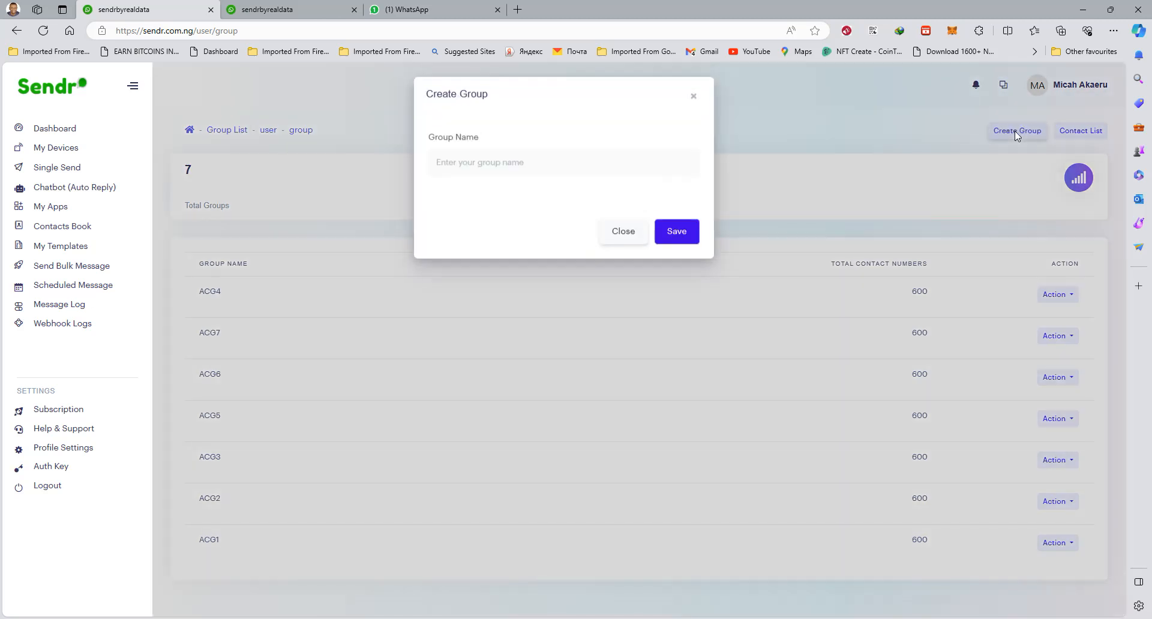
click(472, 167)
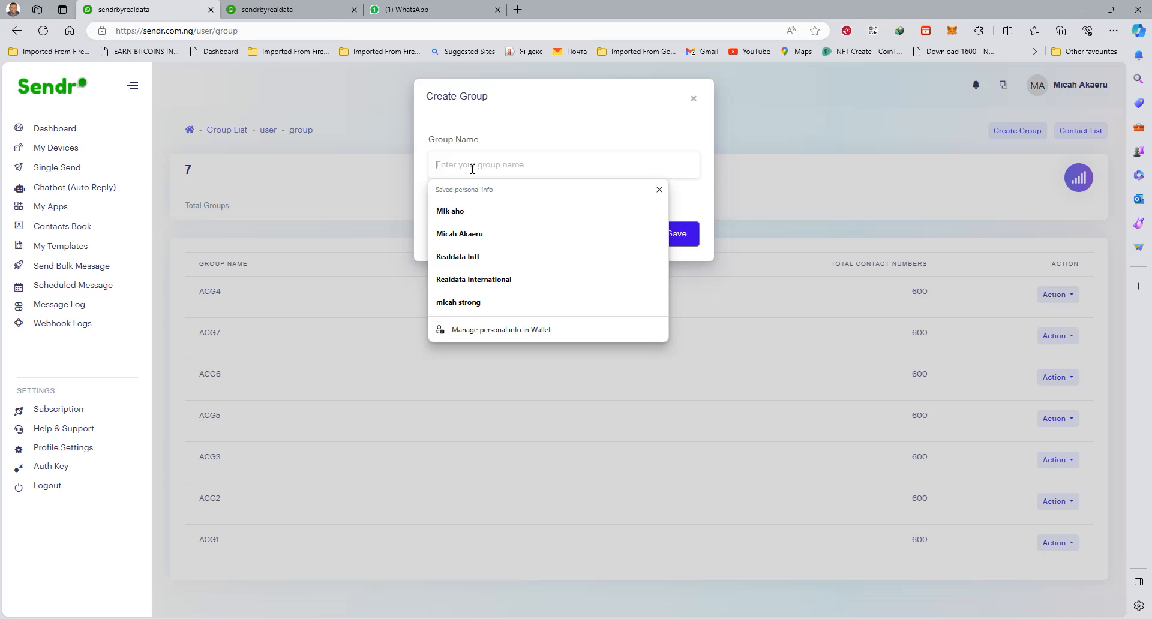
text(AC)
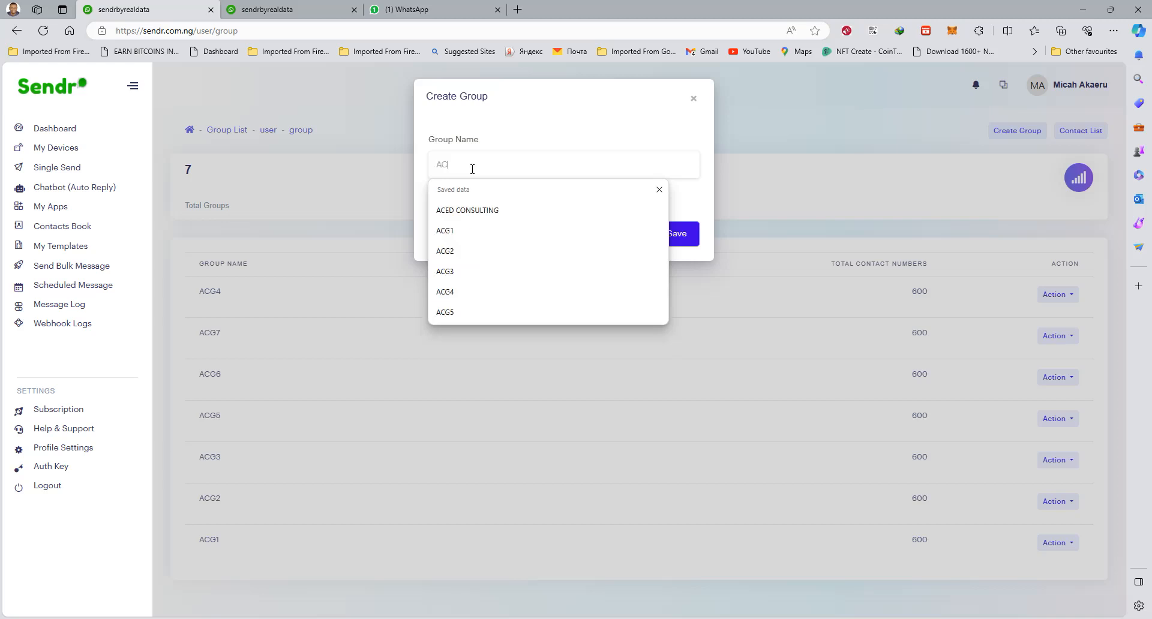
text(D)
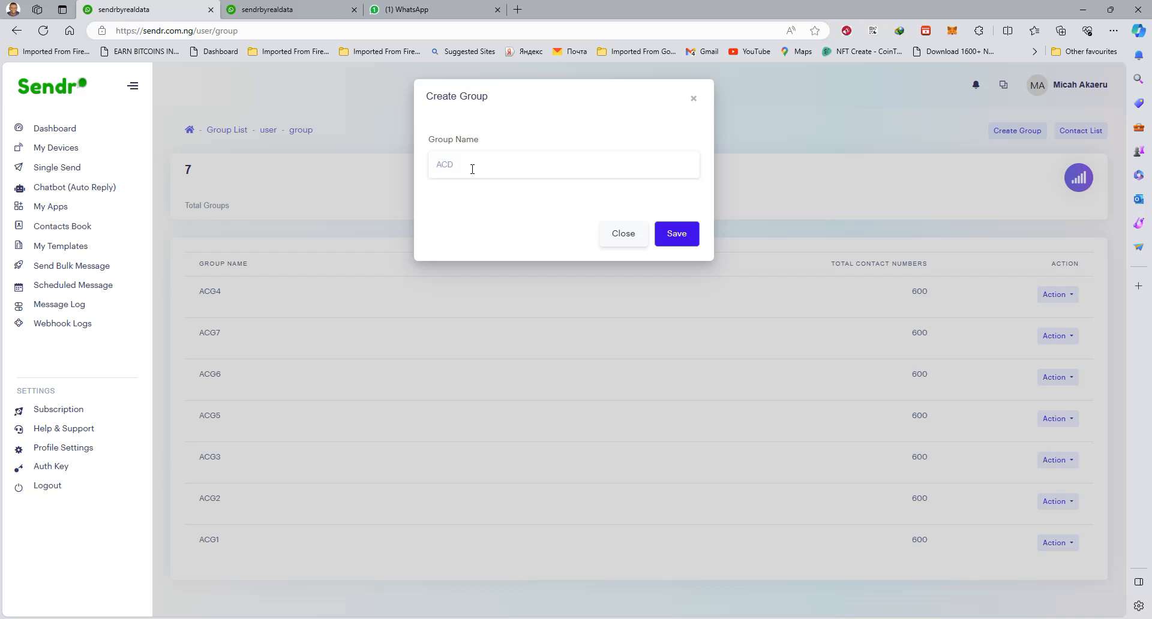
text(8)
key(Left)
key(BackSpace)
text(G)
click(681, 241)
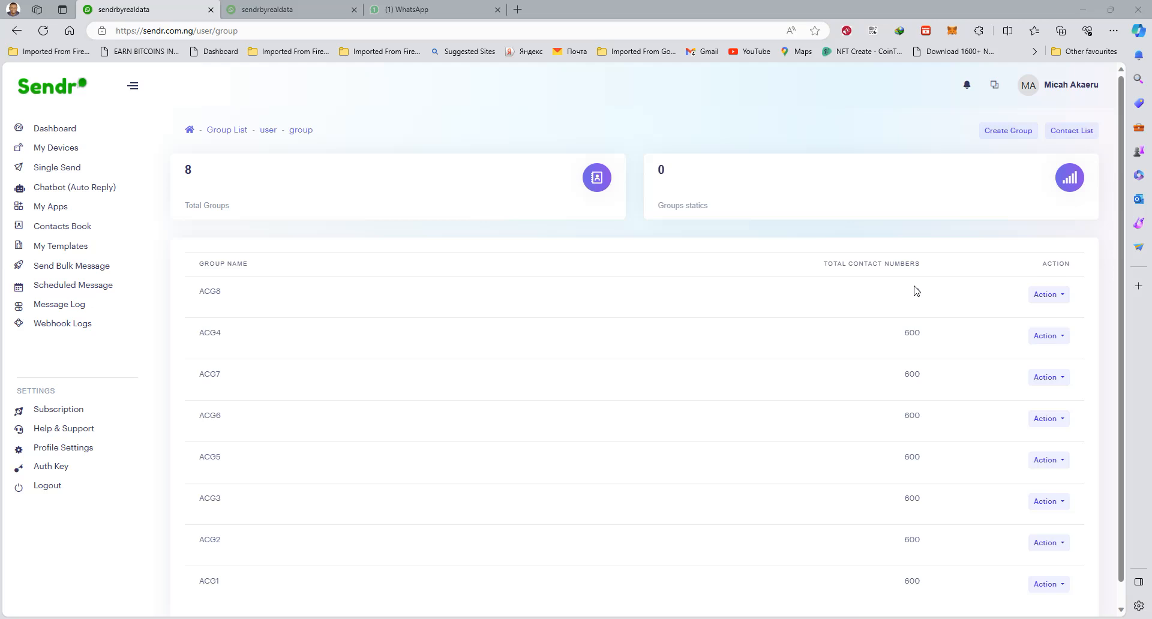
click(1079, 134)
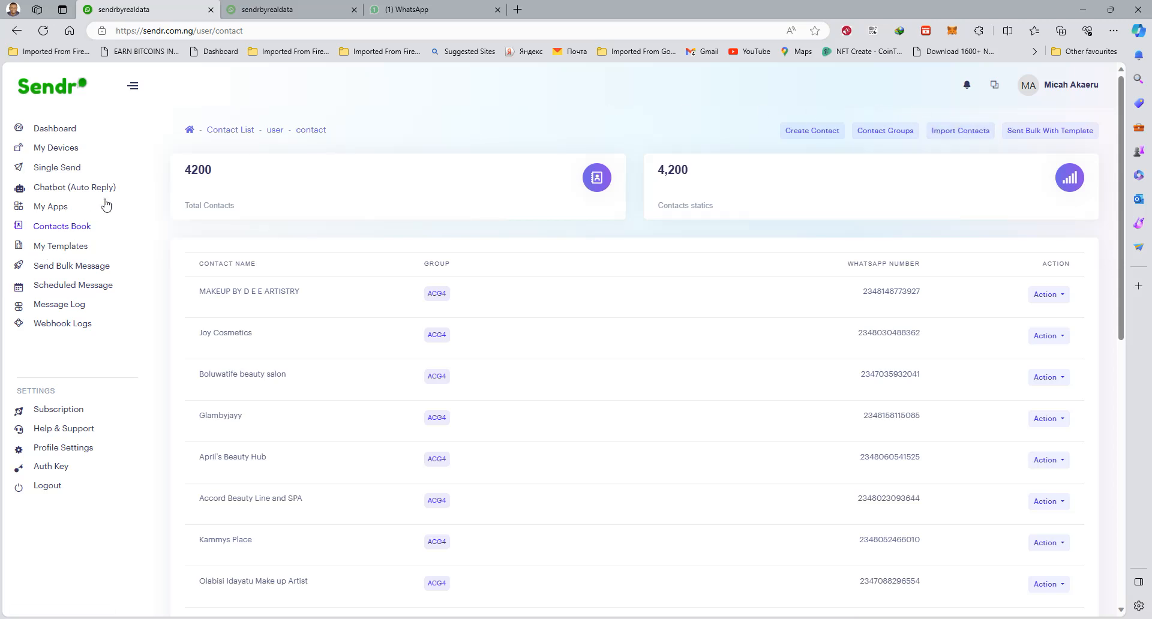
Start a contact import and choose all contacts-22.csv from the all contacts folder on the REALDATA (E:) drive
click(960, 132)
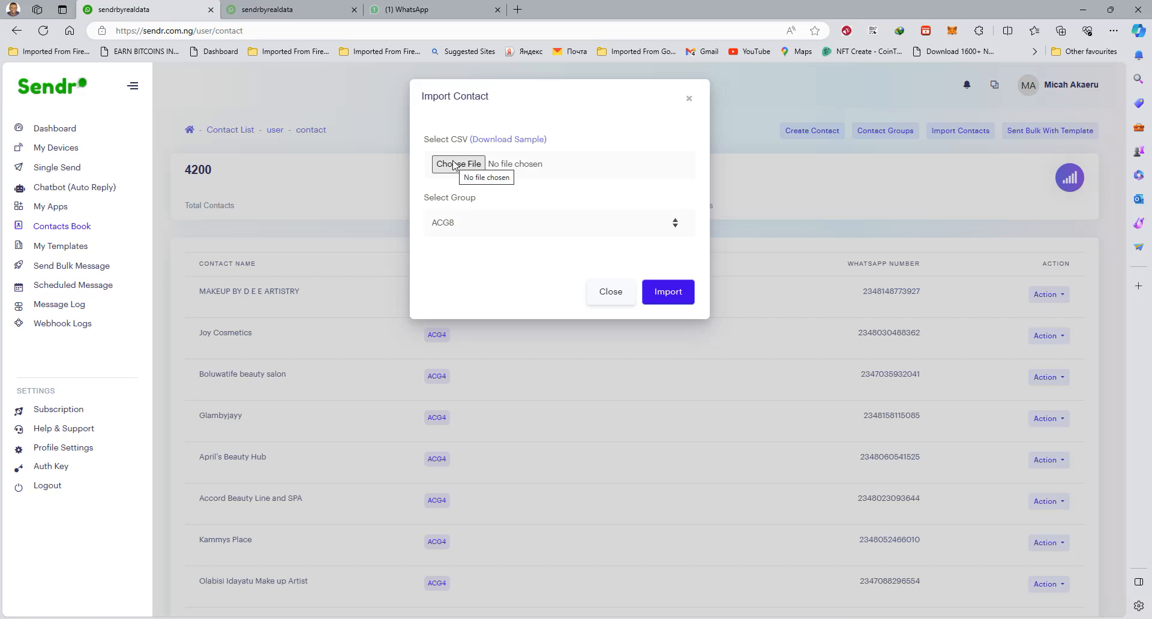
click(455, 164)
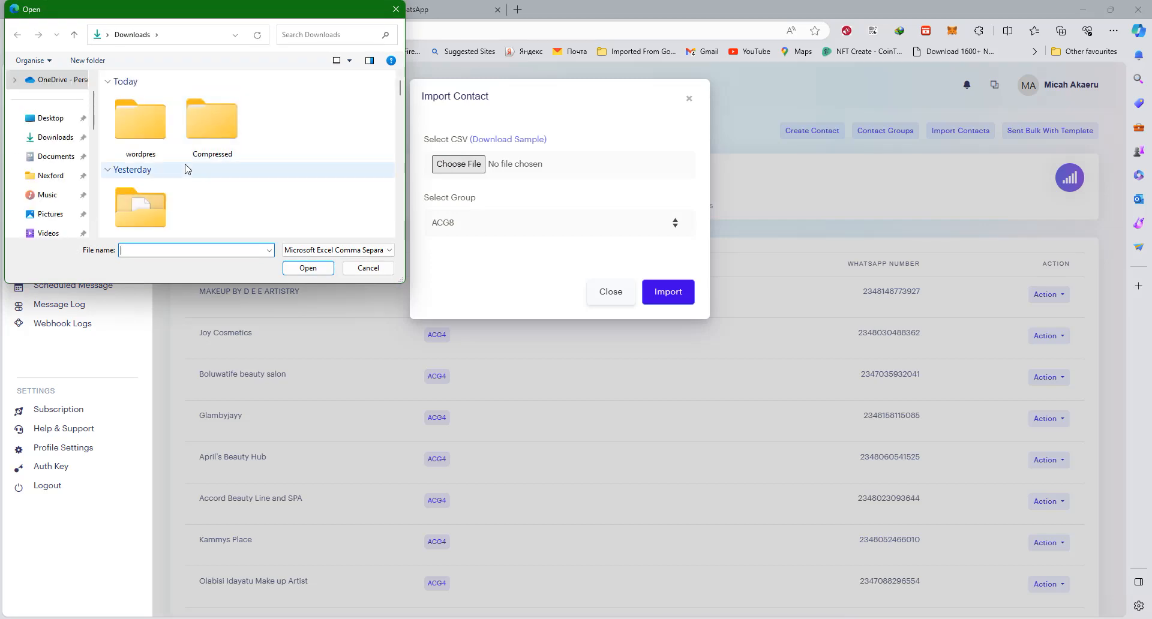
scroll(78, 188, down, 3)
click(60, 195)
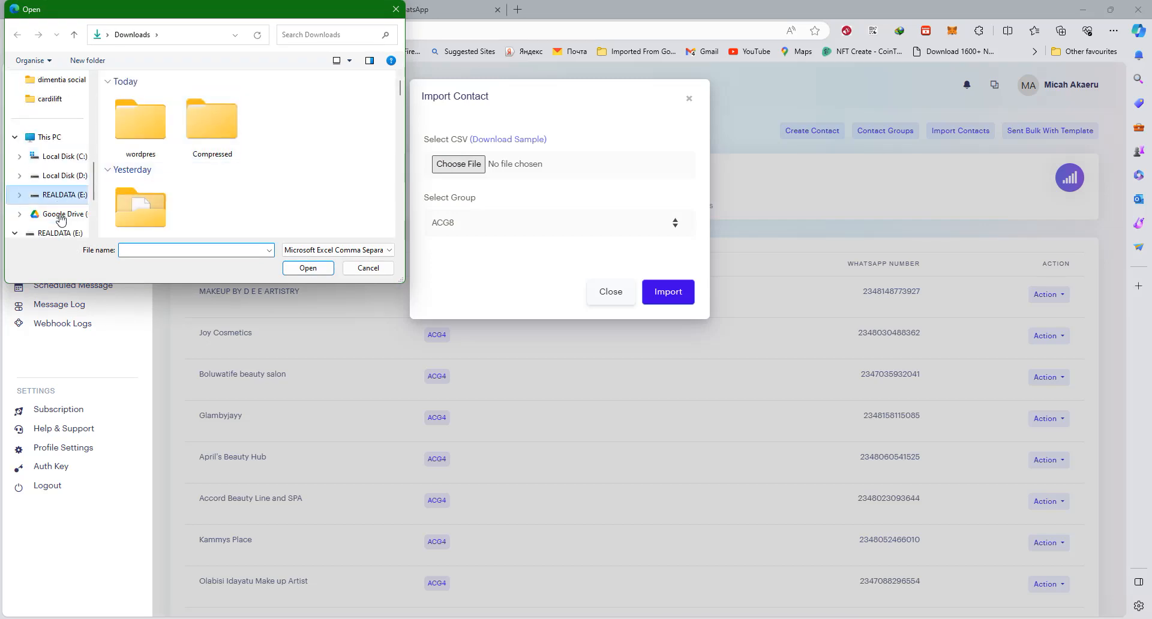
click(147, 99)
double_click(147, 99)
double_click(147, 99)
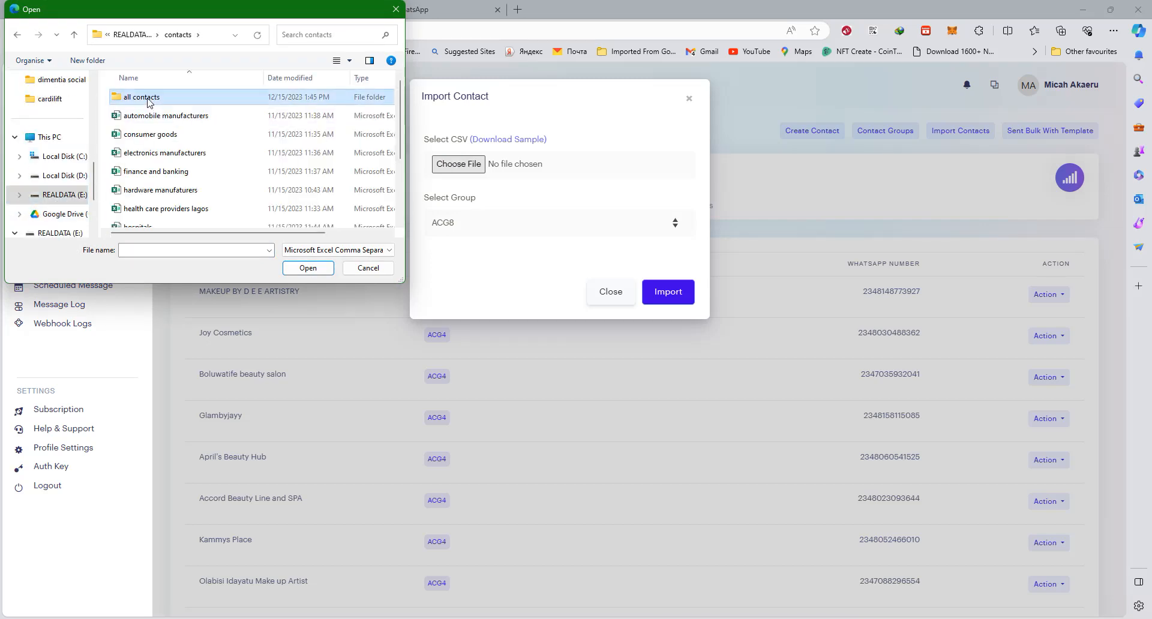
double_click(147, 97)
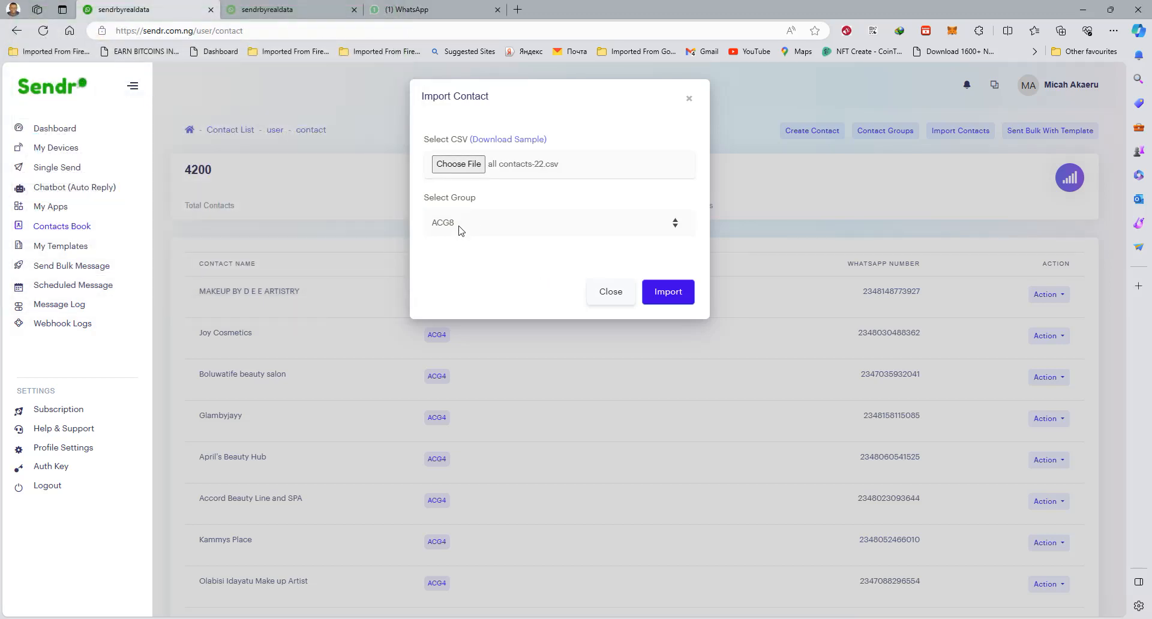
Assign the chosen CSV file to the ACG8 group and import its contacts
click(470, 228)
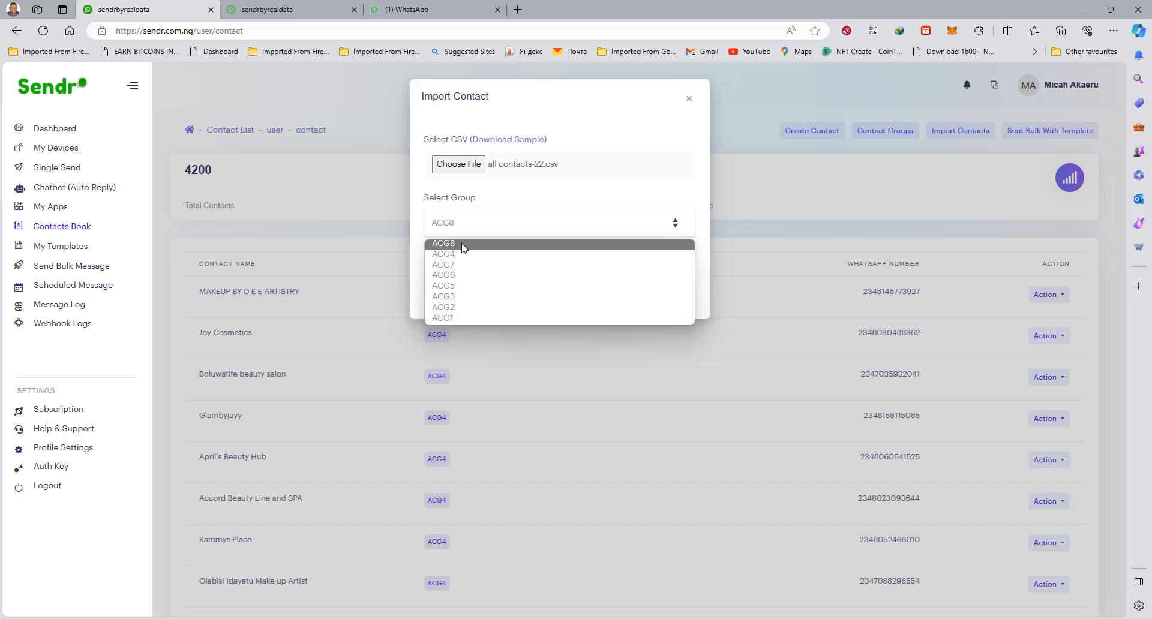
click(462, 244)
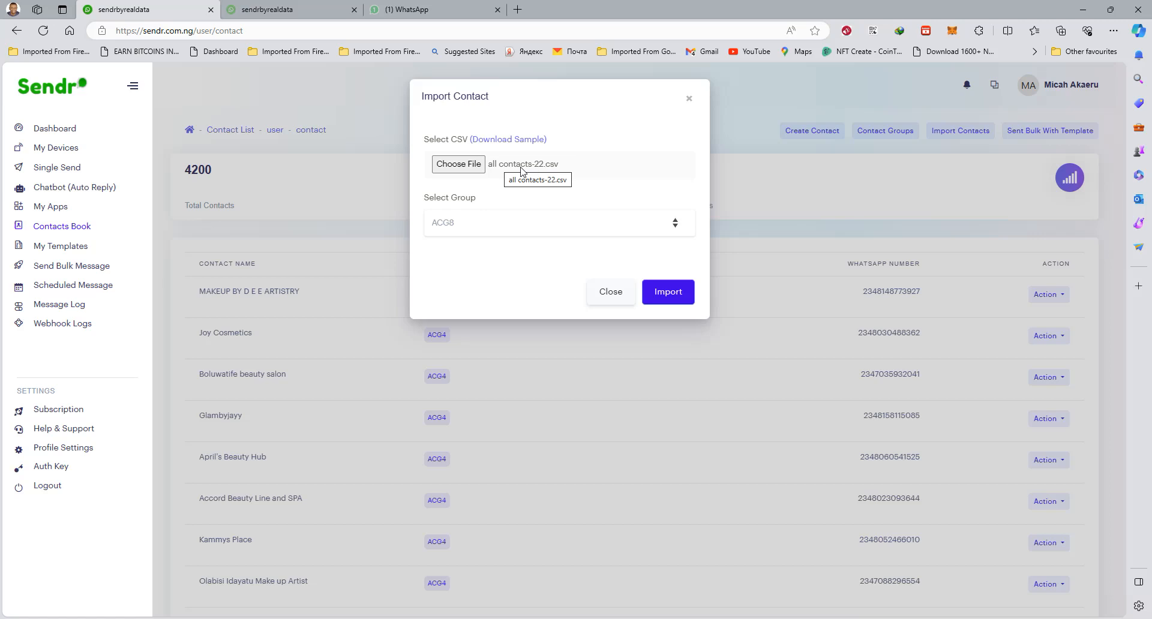
click(665, 293)
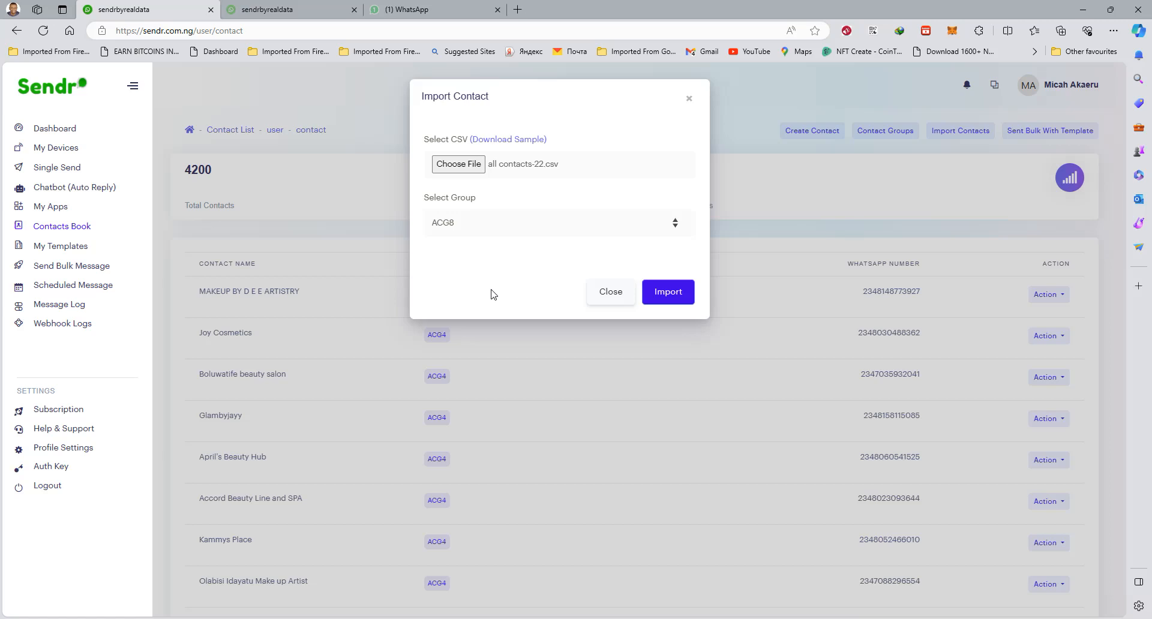
Import the contacts from all contacts-23.csv into the ACG8 group
click(462, 170)
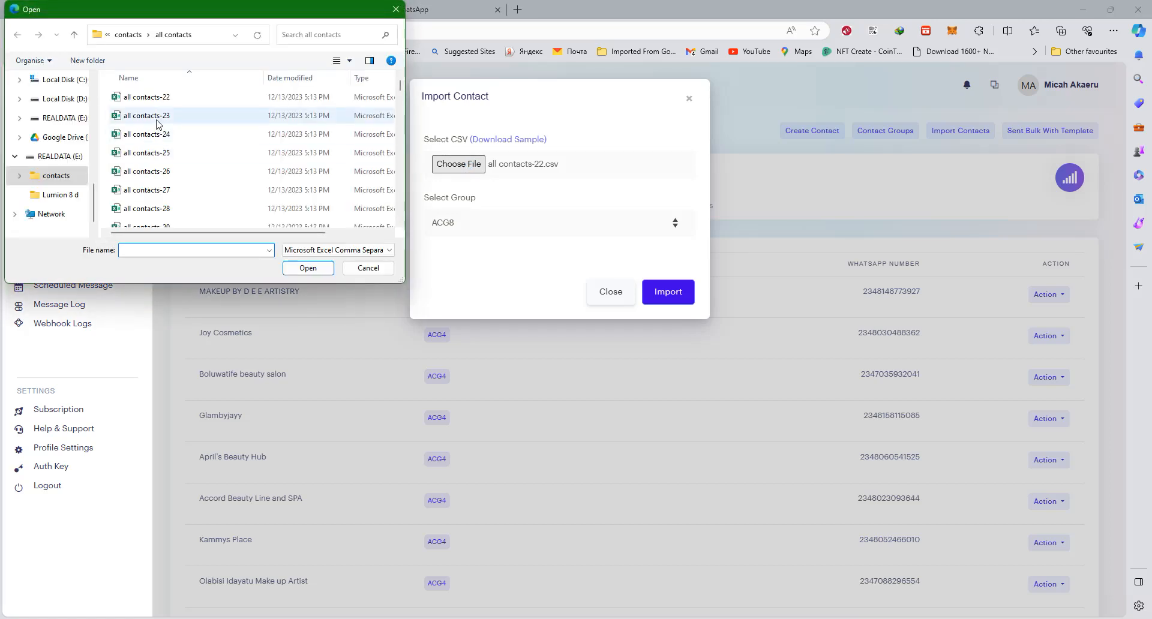
double_click(157, 117)
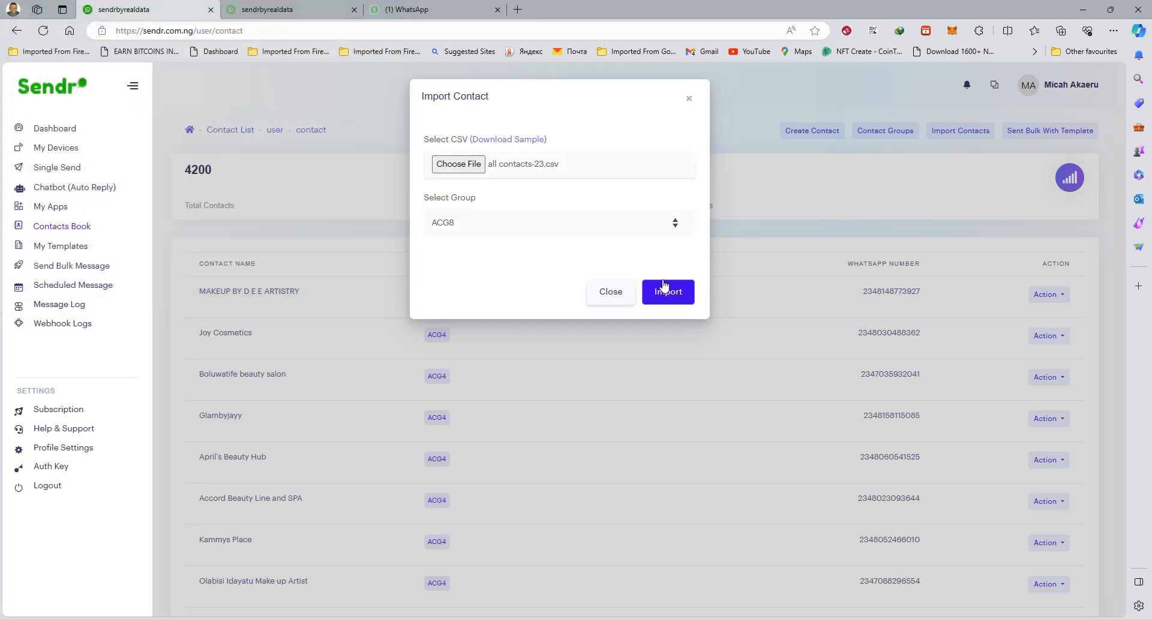
click(663, 299)
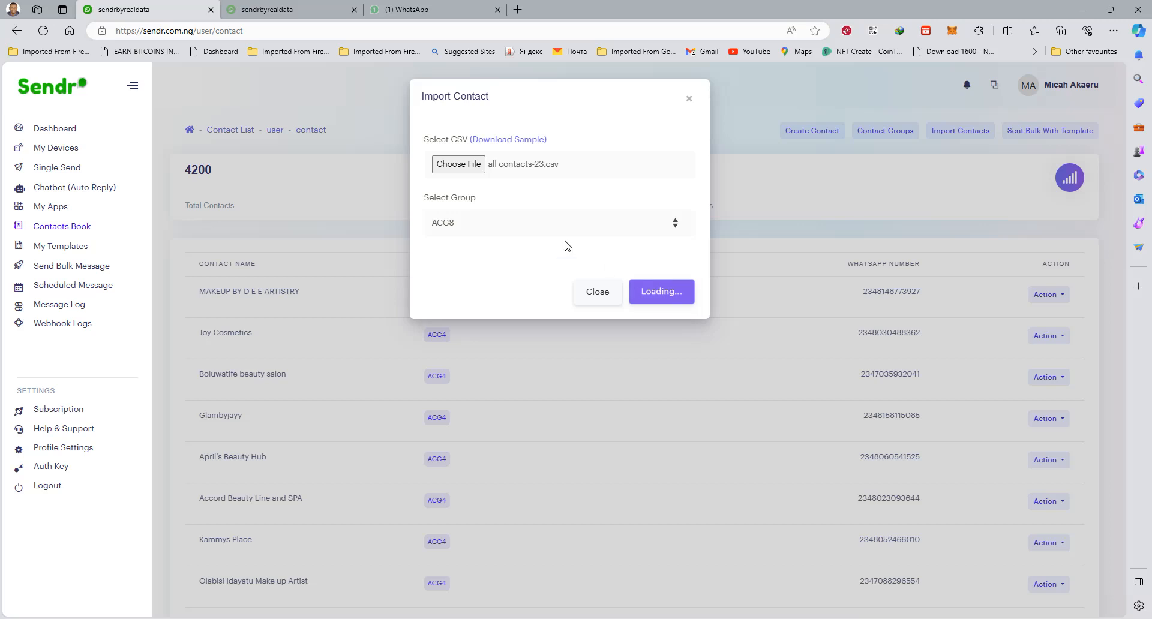
Import the contacts from all contacts-24.csv into the ACG8 group and close the import dialog
click(457, 167)
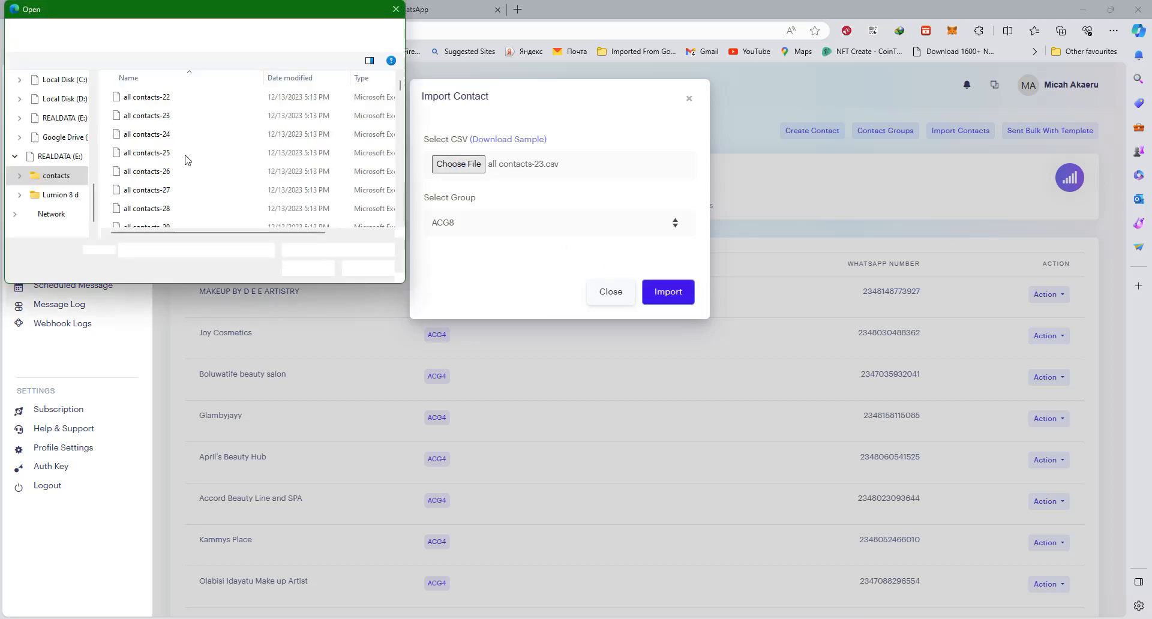
double_click(155, 134)
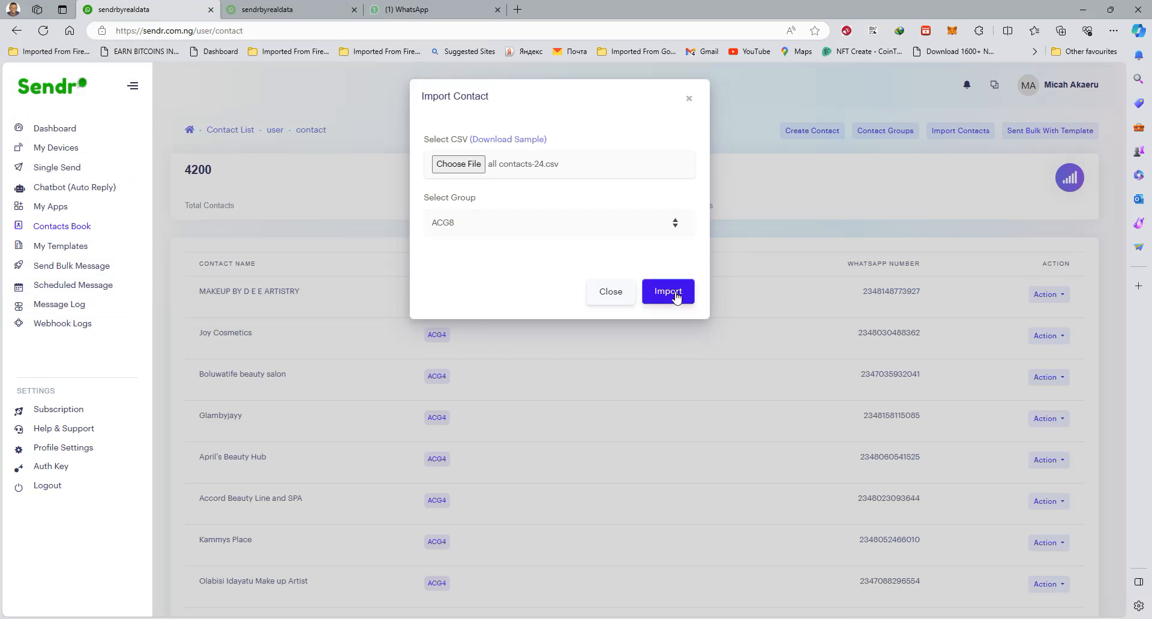
click(677, 295)
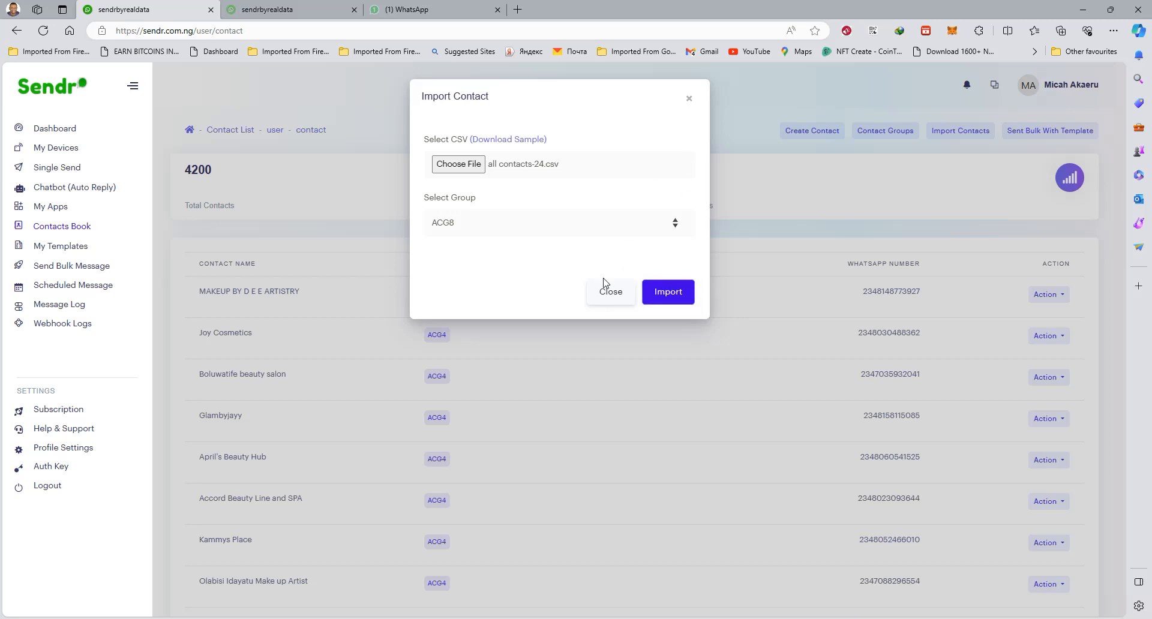
click(603, 300)
Check the contact total of ACG8 and the other groups in the contact groups list, and return to the contact list
click(872, 135)
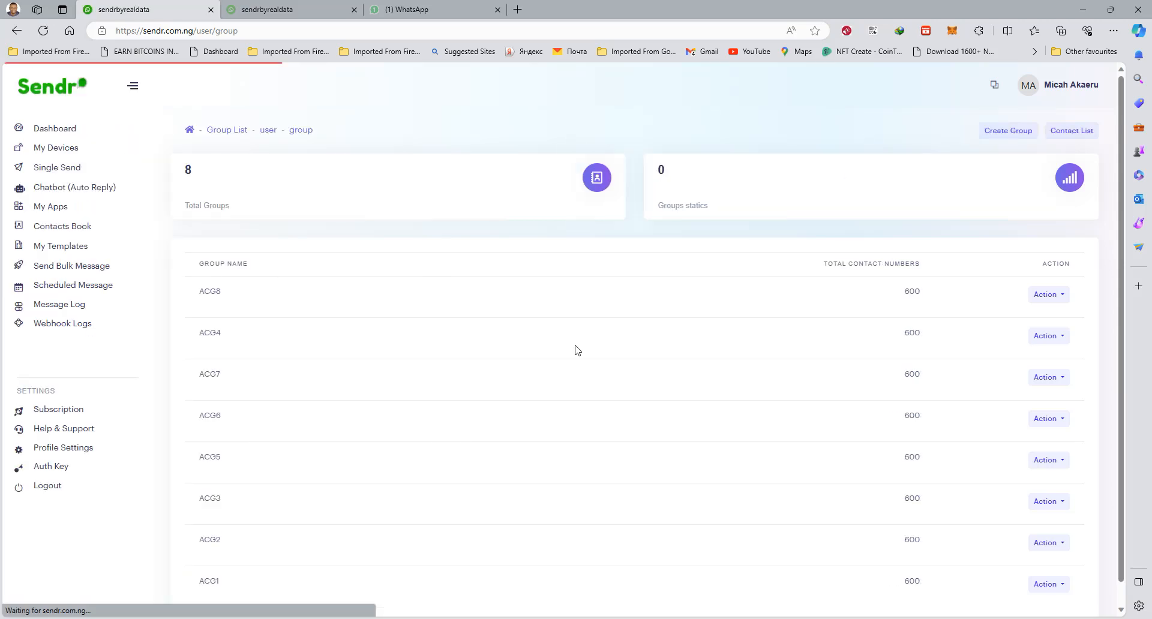
double_click(205, 292)
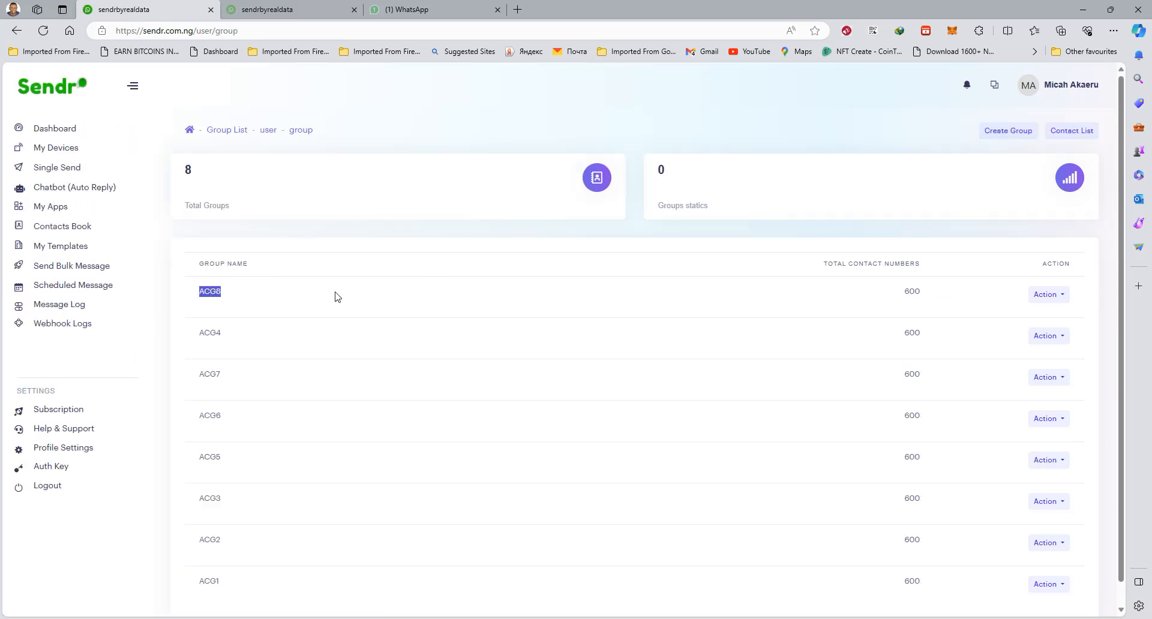
click(914, 291)
scroll(663, 429, down, 2)
scroll(664, 429, up, 2)
click(52, 226)
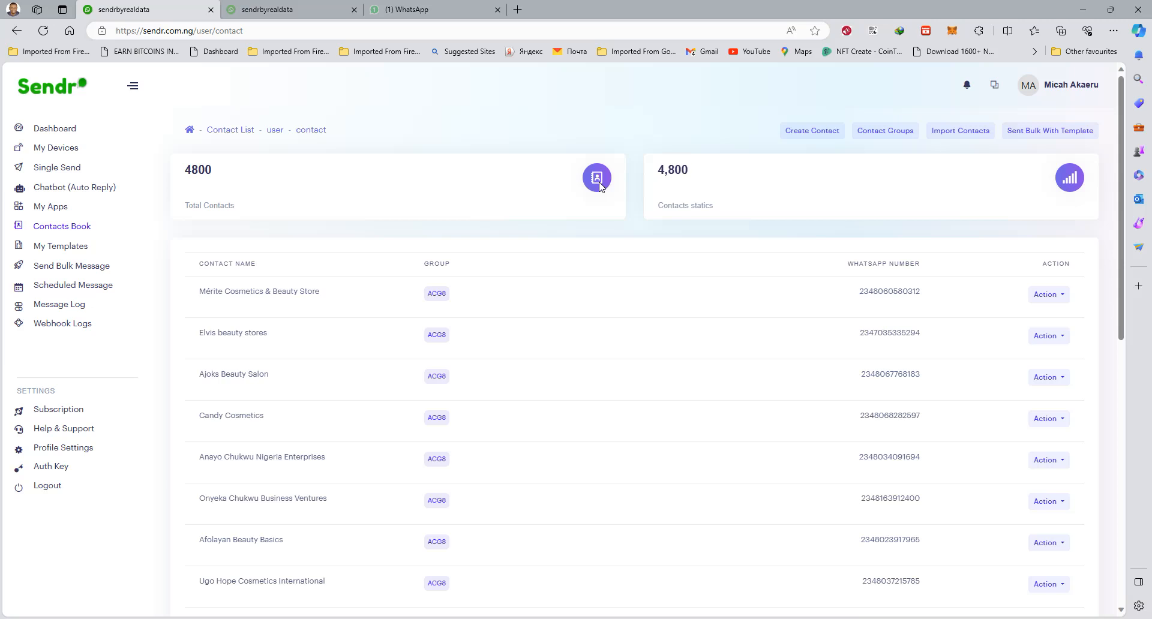
Set up a bulk message to group ACG4 with the template Website message EOY promo and the My Airtel device, and proceed to the sending page
click(76, 272)
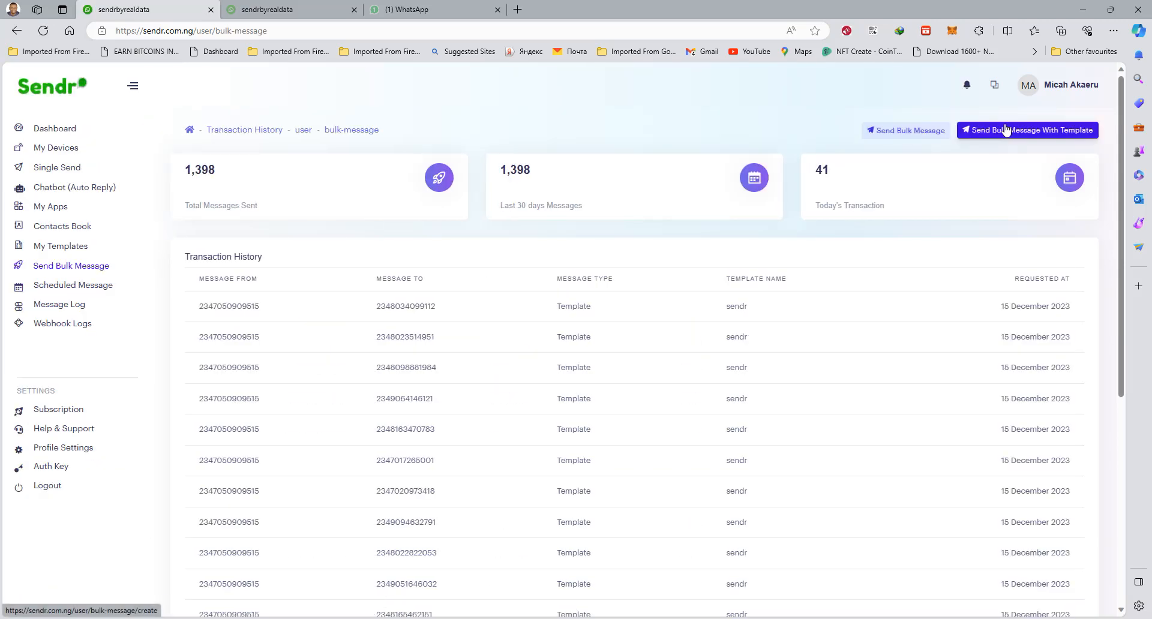
click(1014, 131)
click(475, 290)
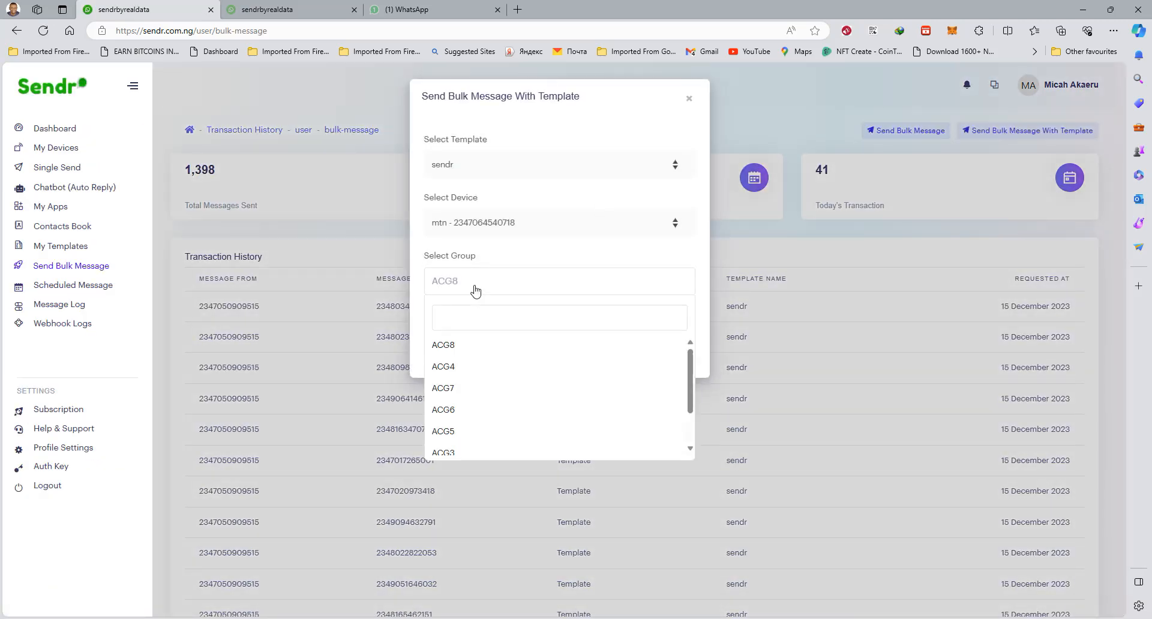
click(452, 369)
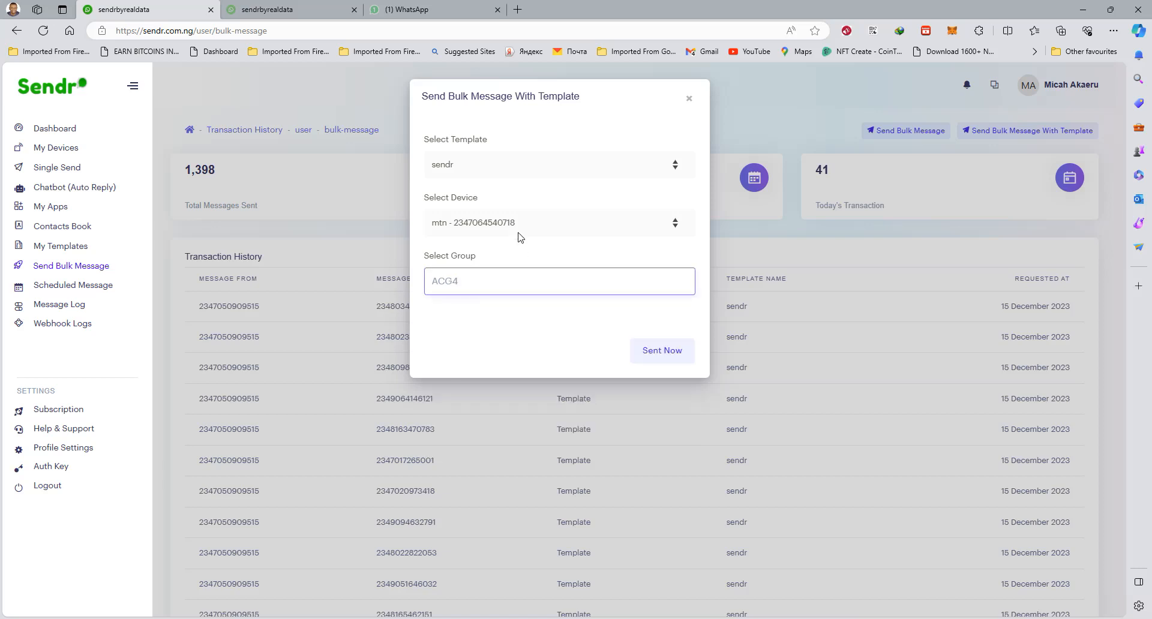
click(484, 166)
click(464, 194)
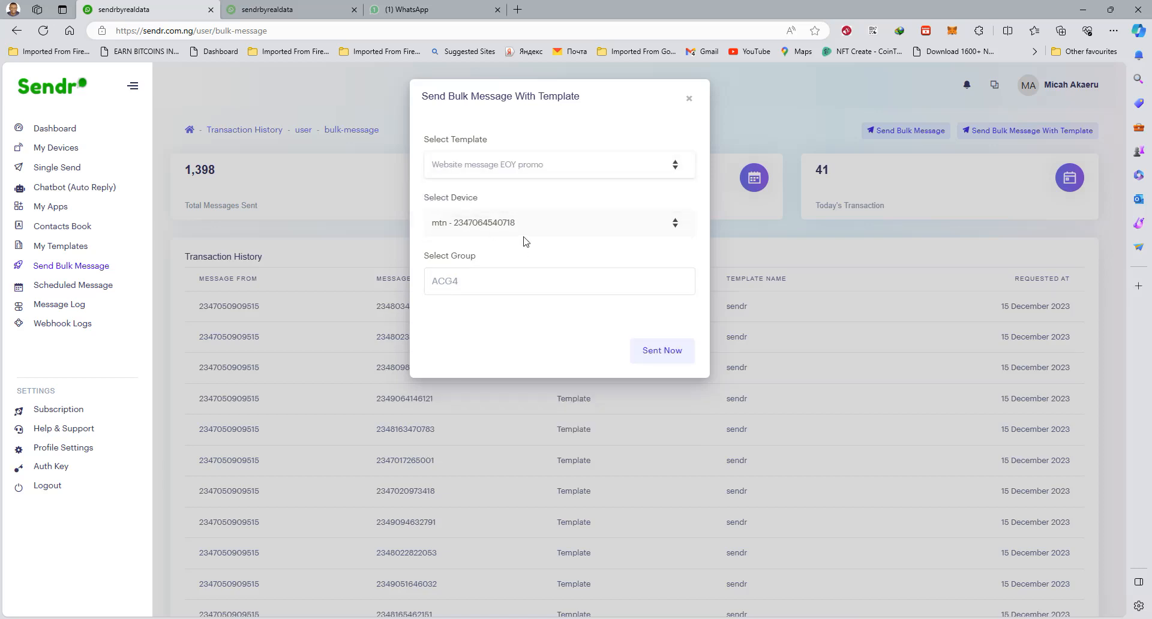
click(539, 228)
click(496, 264)
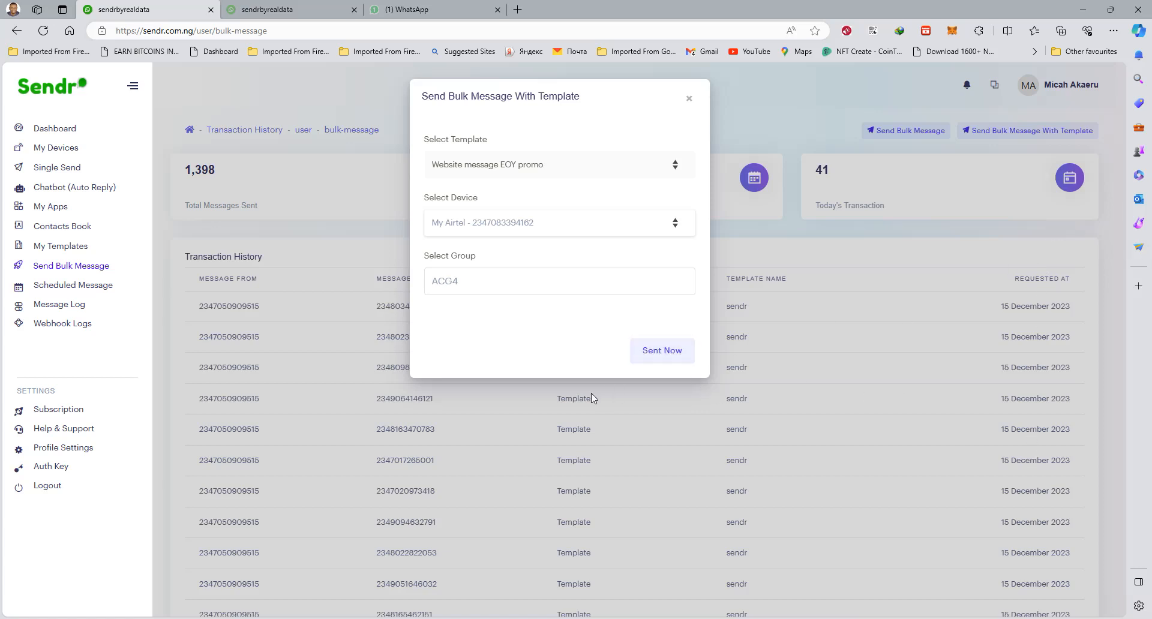
click(665, 352)
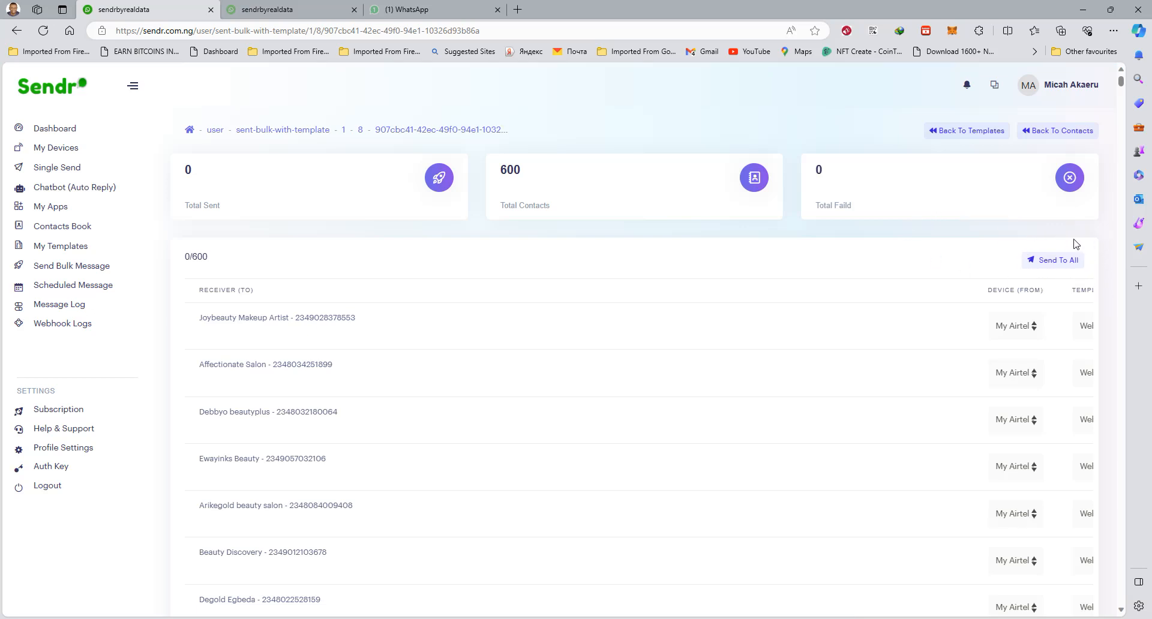
Examine the list of receivers, with the device and template assigned to each, on the bulk sending page
scroll(901, 348, down, 15)
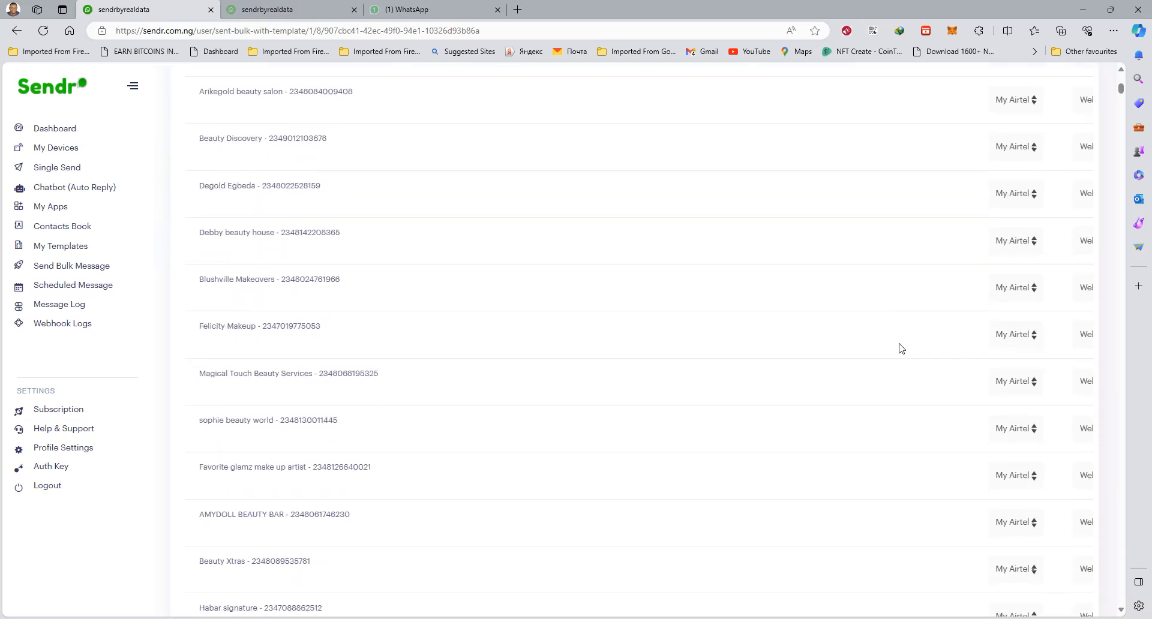
scroll(901, 348, down, 10)
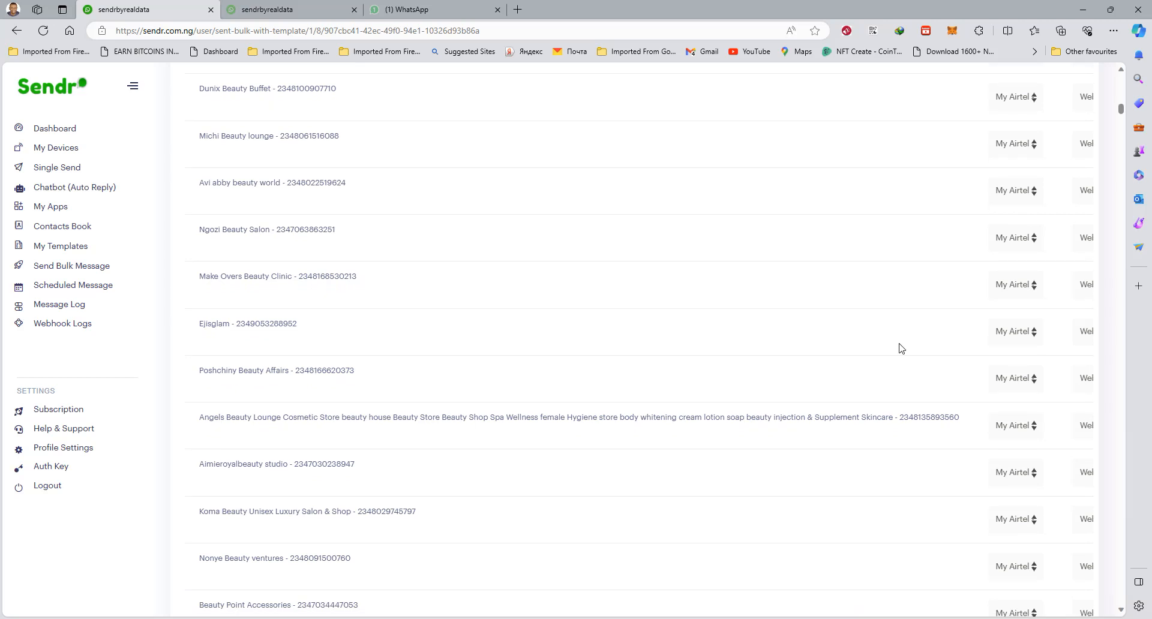
scroll(901, 348, up, 20)
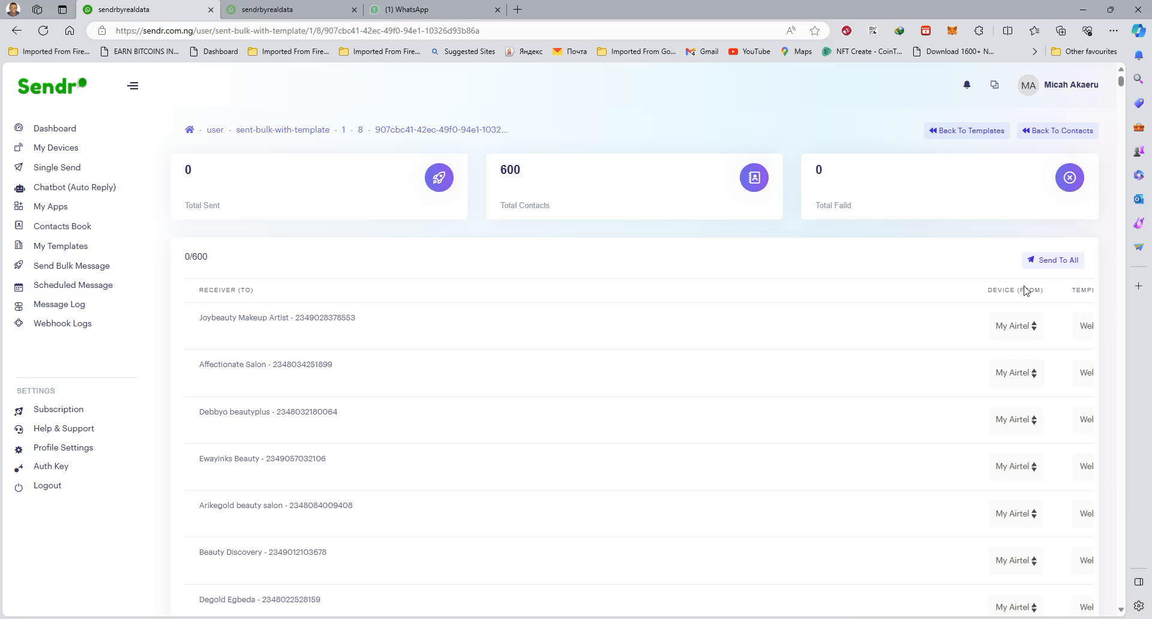
scroll(862, 306, down, 3)
scroll(862, 307, up, 3)
scroll(549, 291, down, 20)
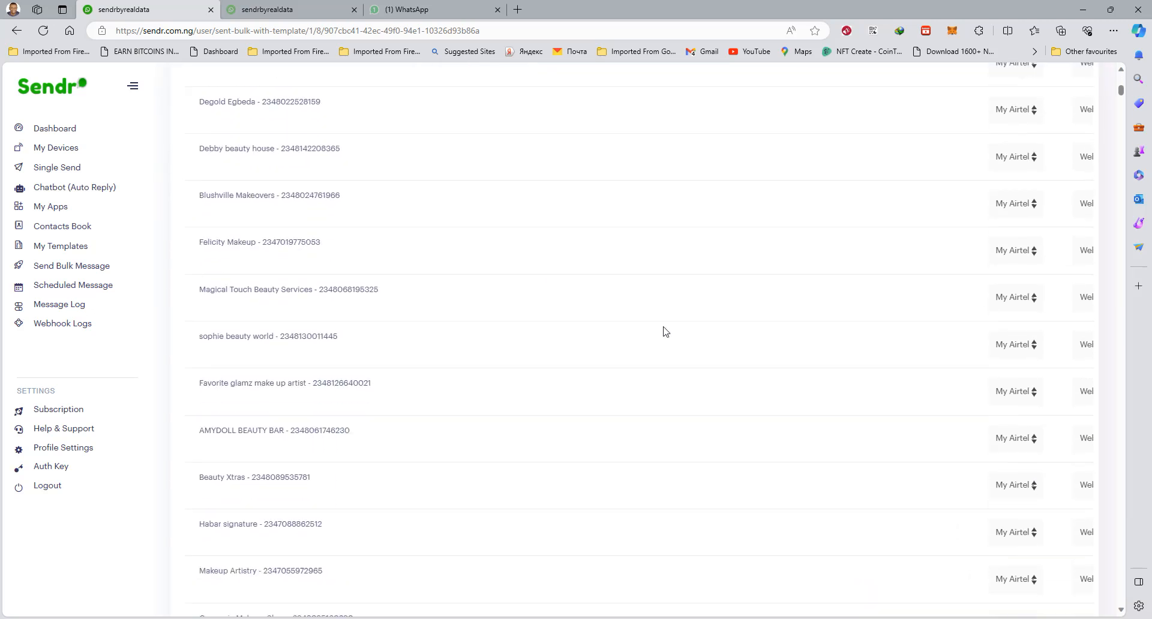
scroll(668, 332, down, 20)
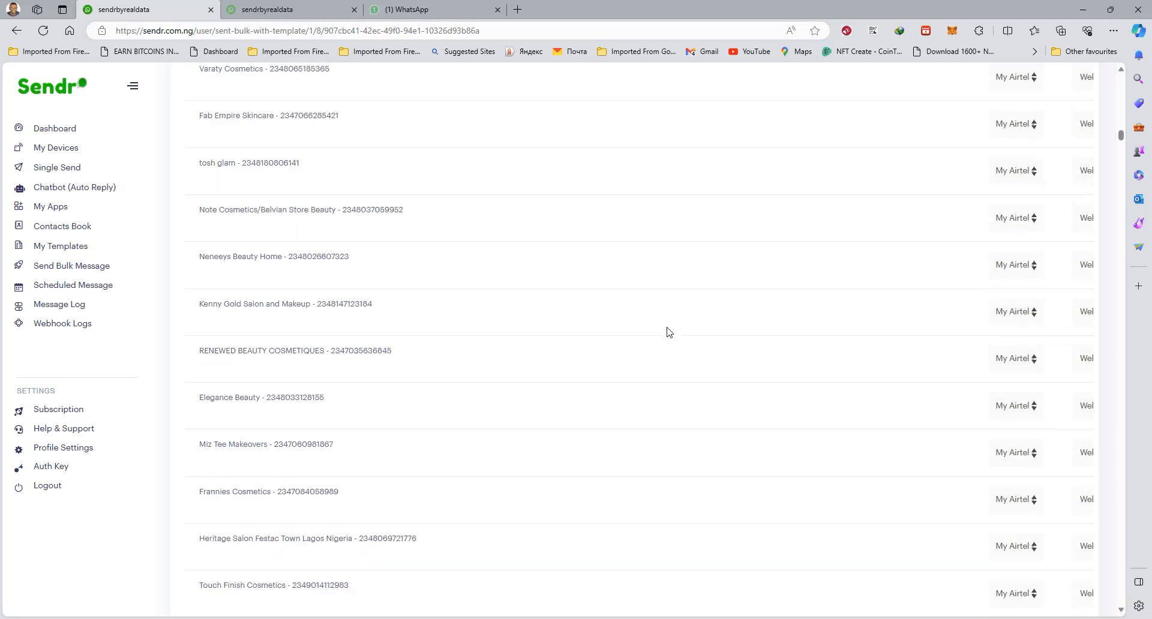
scroll(669, 332, down, 15)
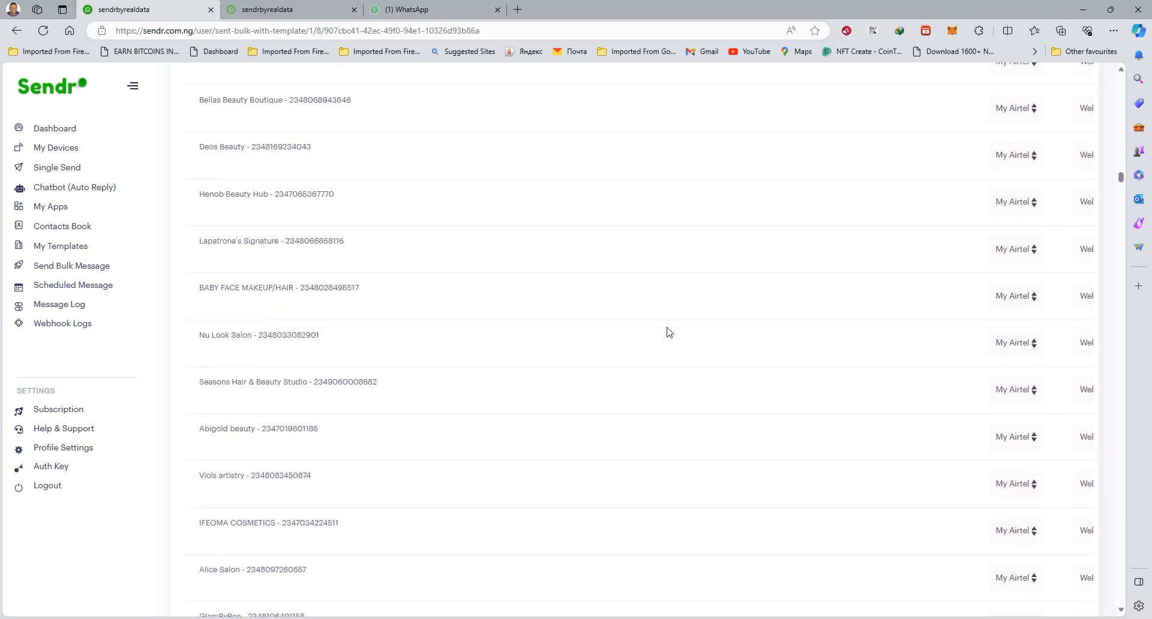
drag(1122, 180, 1122, 74)
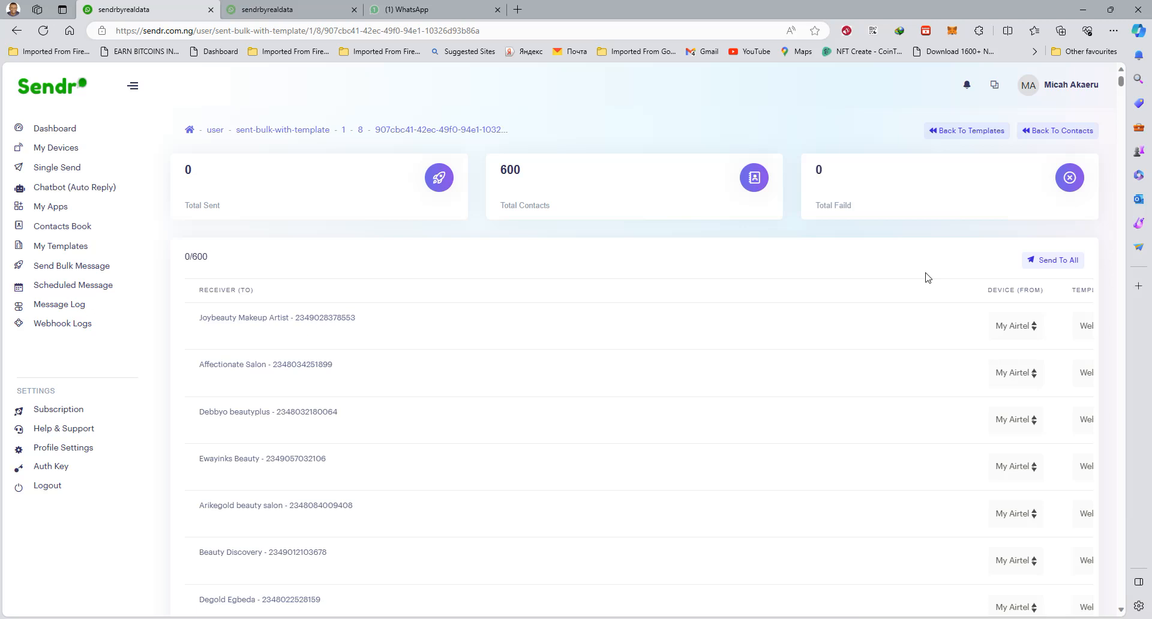
Open the form for creating a new support ticket in Help & Support
click(76, 430)
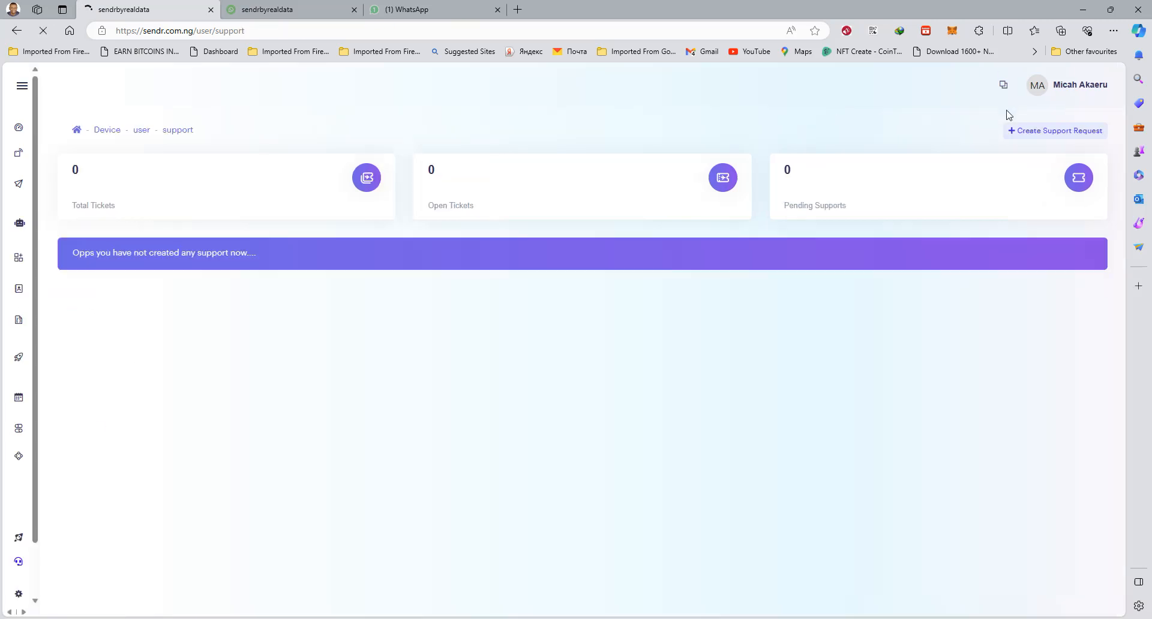
click(1038, 136)
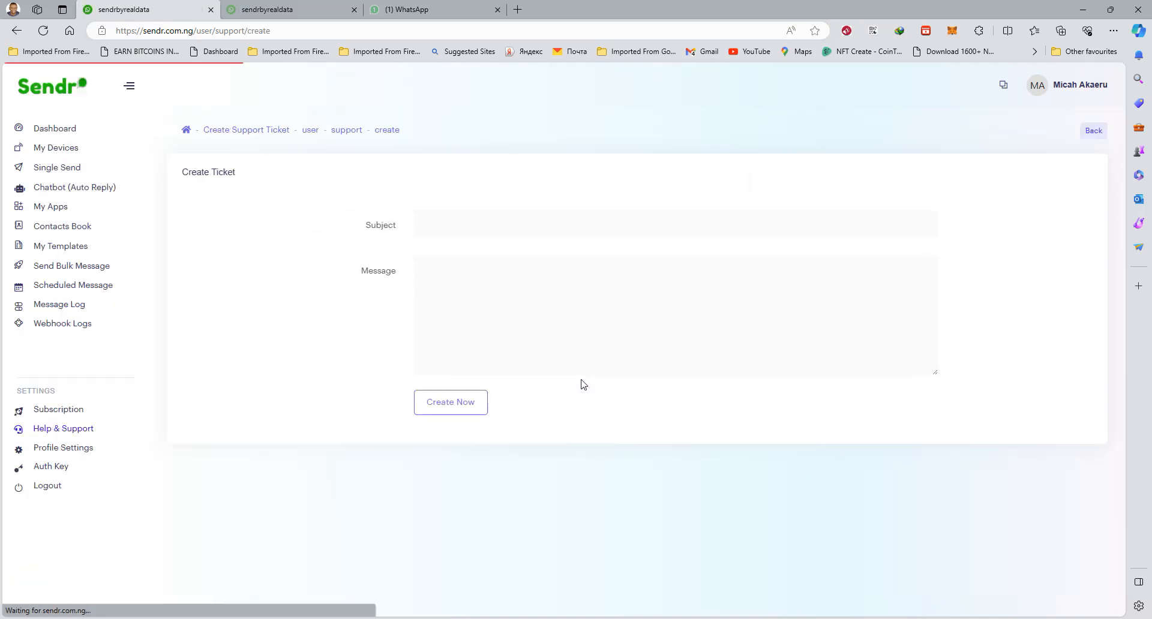